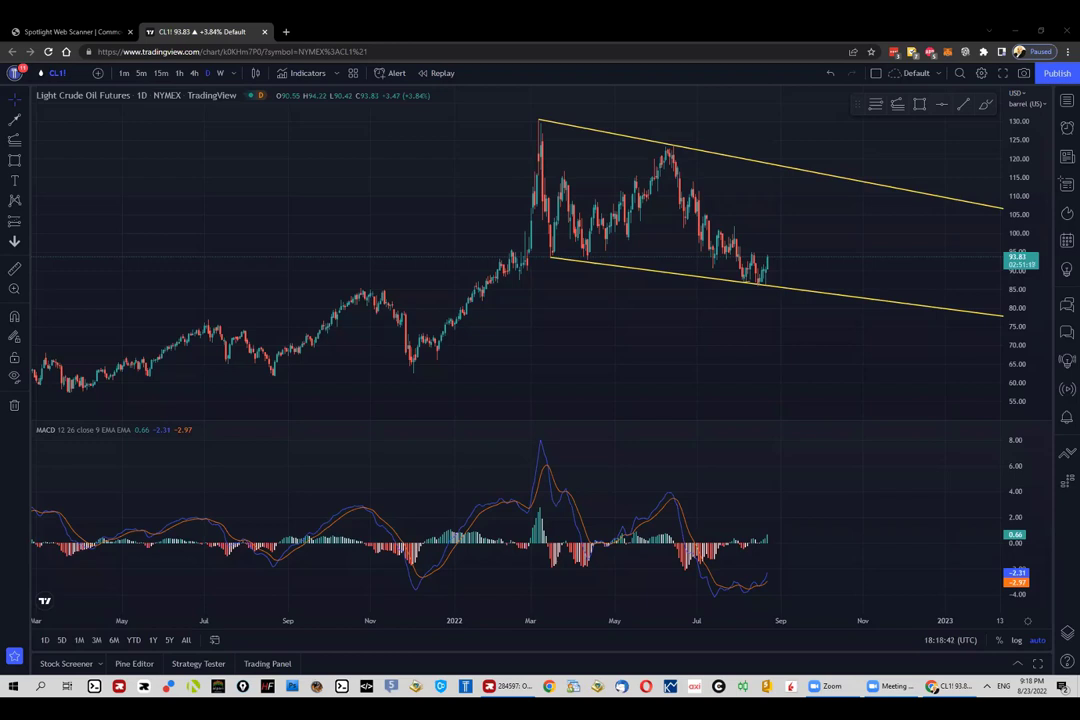
Step: Check the web scanner's crude oil rating and recommendation, then return to the chart
left_click(60, 31)
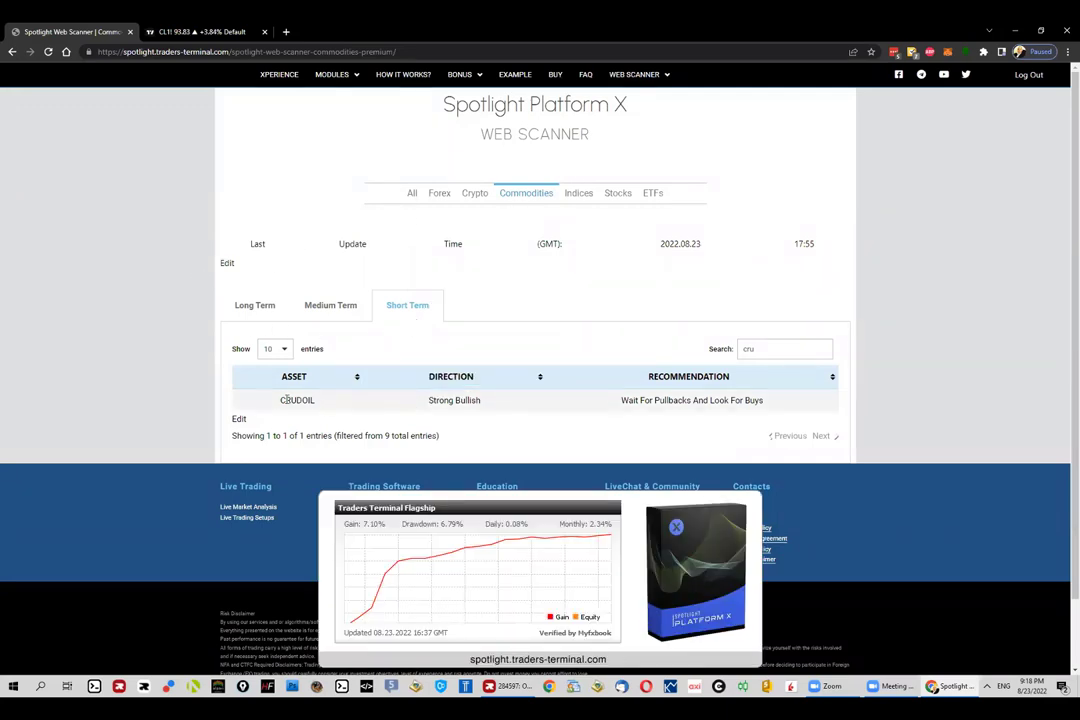
left_click_drag(422, 403, 769, 406)
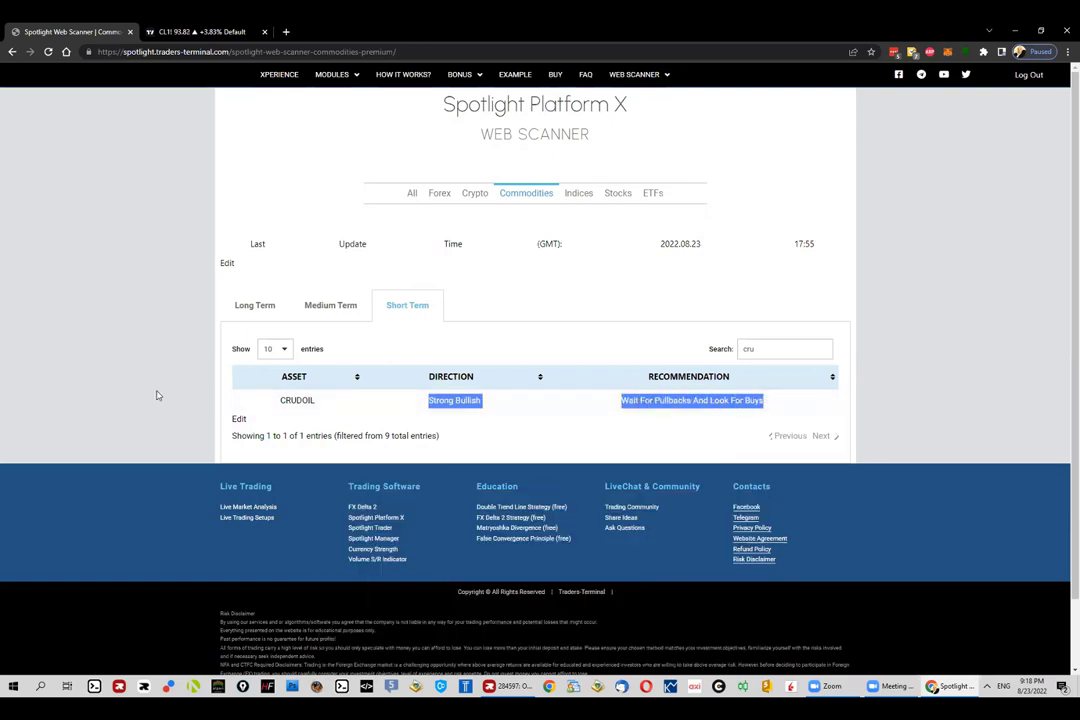
left_click(166, 347)
left_click(181, 32)
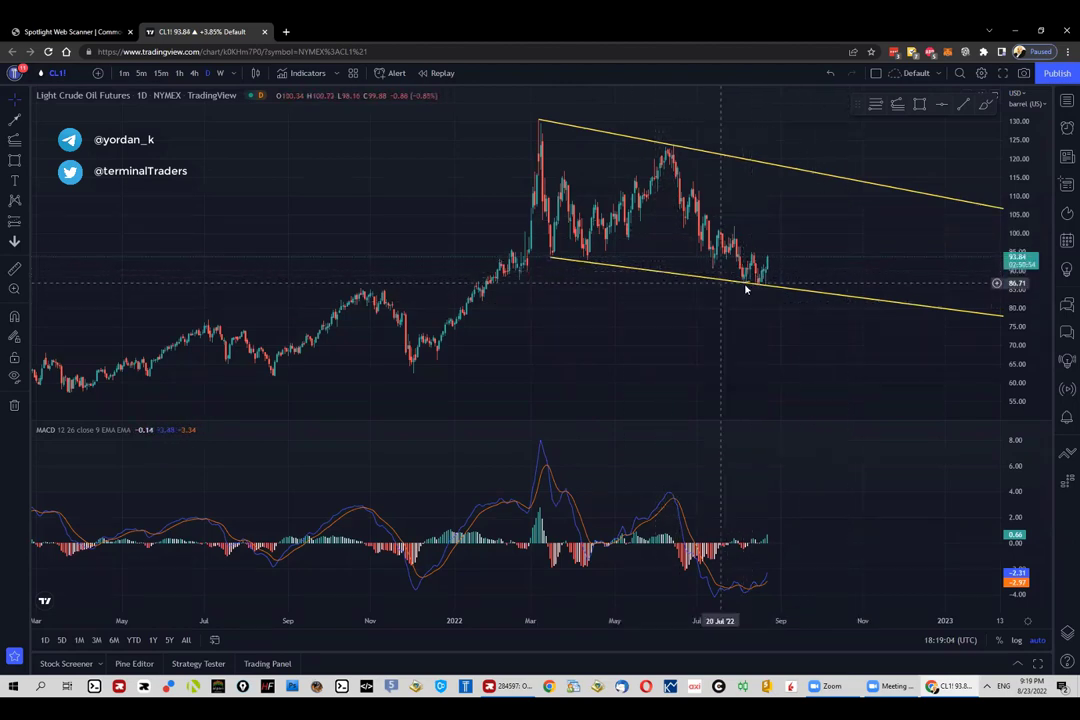
Step: Re-anchor the lower trendline's right end to the April low, then to the August low
left_click_drag(743, 285, 346, 272)
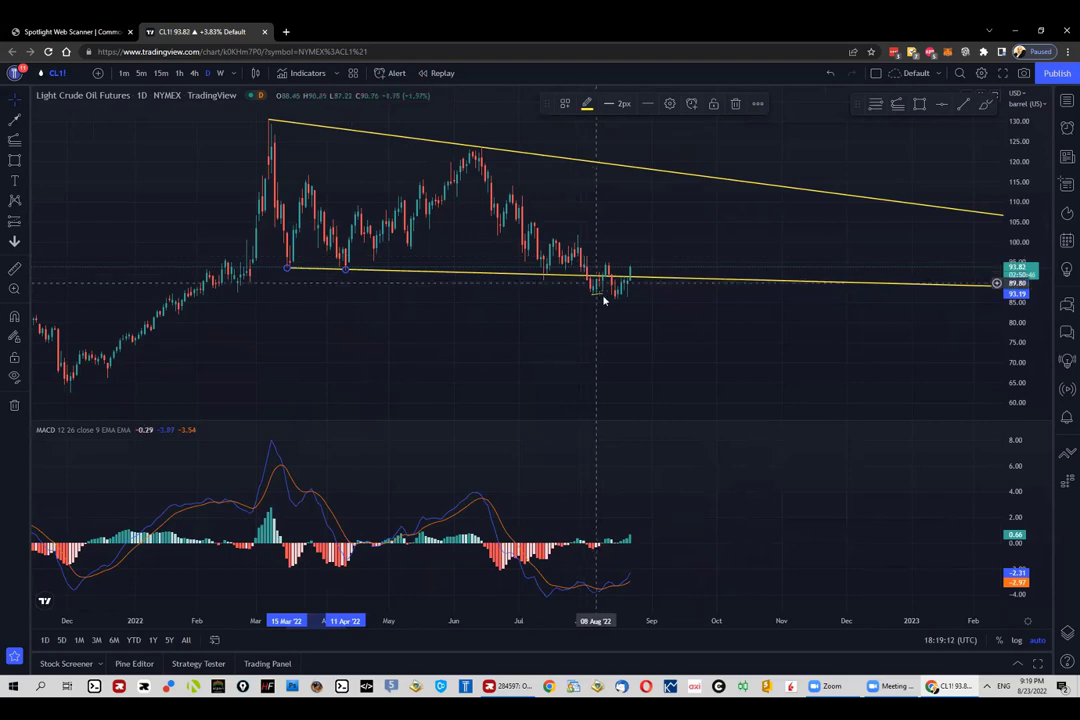
scroll(560, 282, "down", 3)
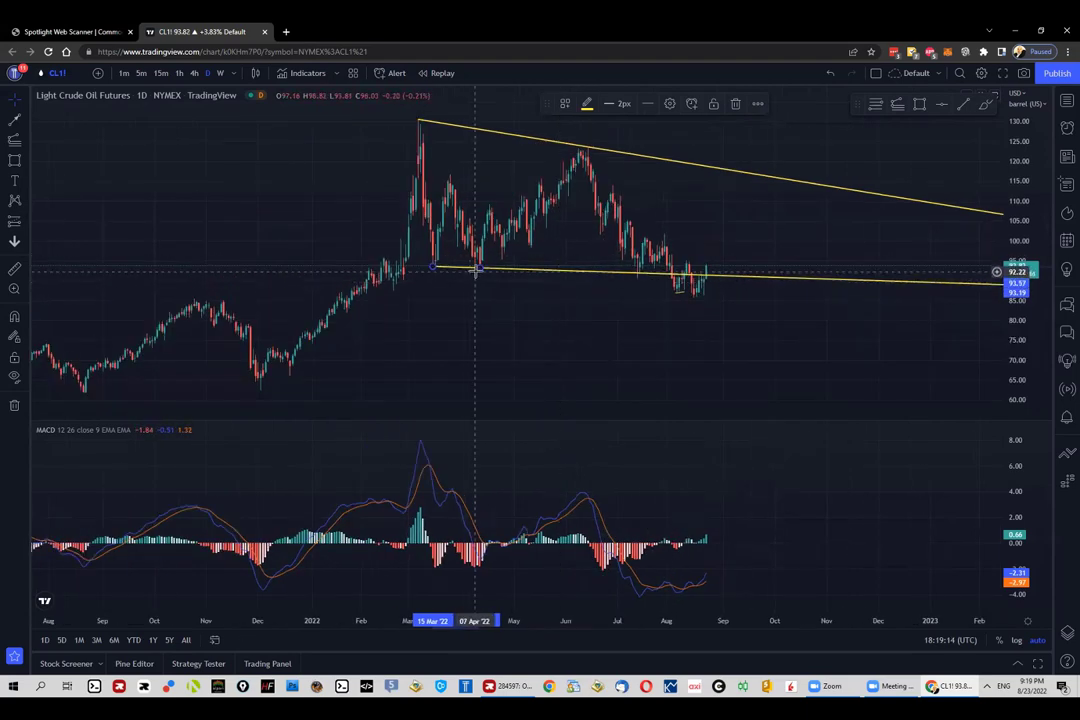
left_click_drag(478, 270, 675, 294)
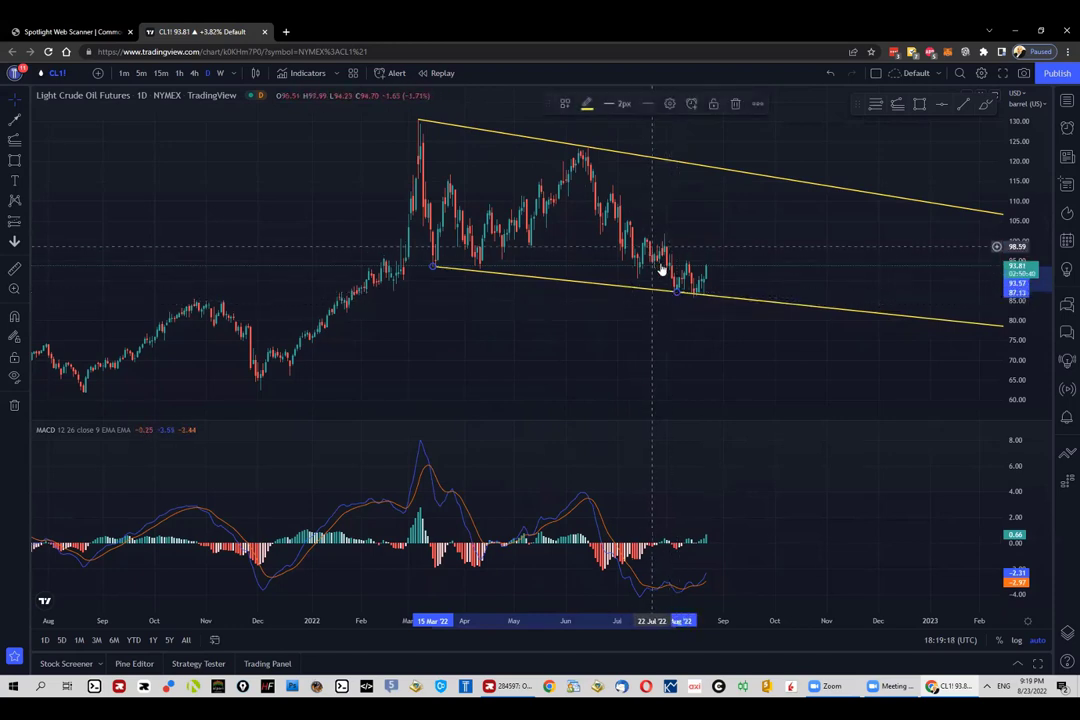
left_click(878, 106)
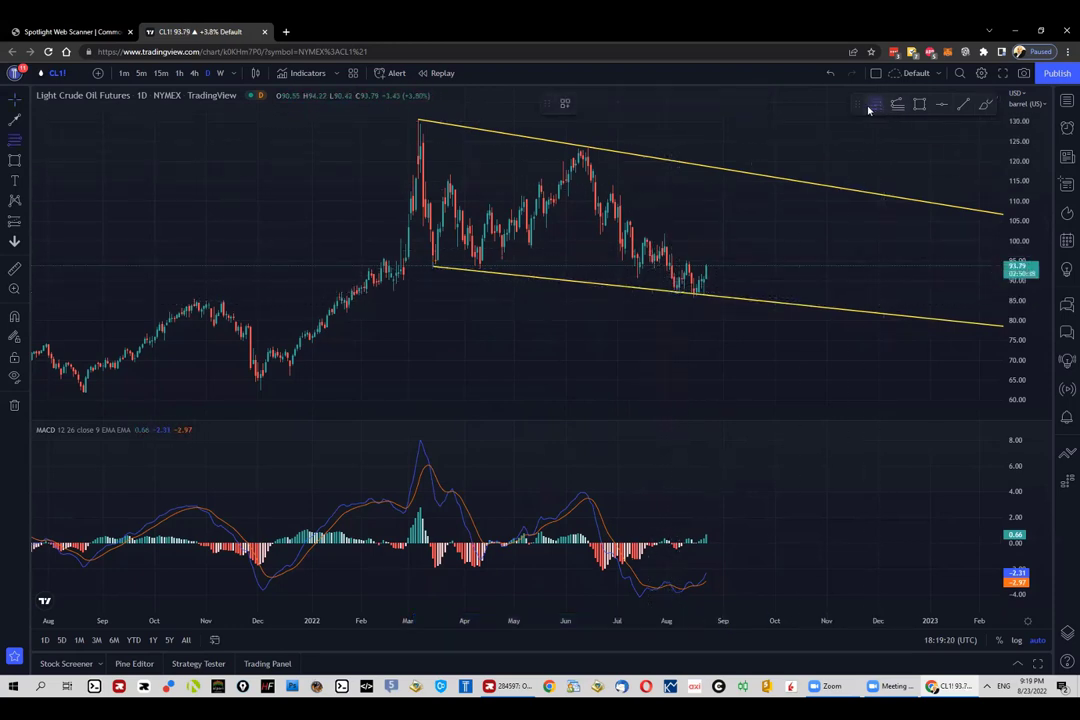
left_click(415, 120)
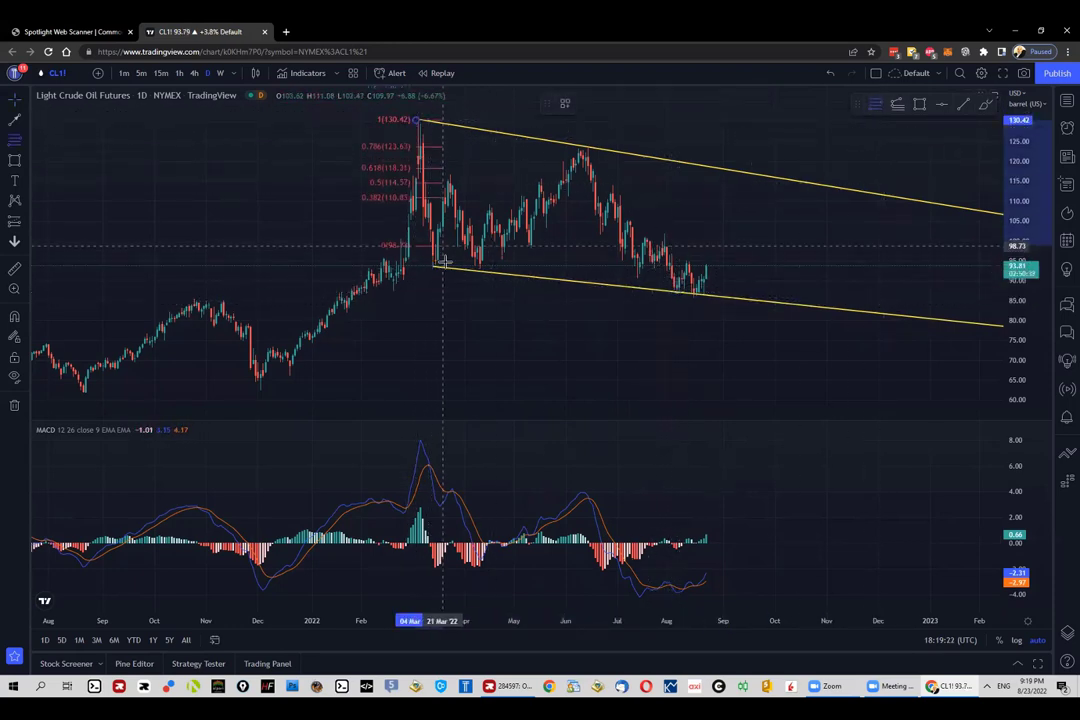
left_click(446, 252)
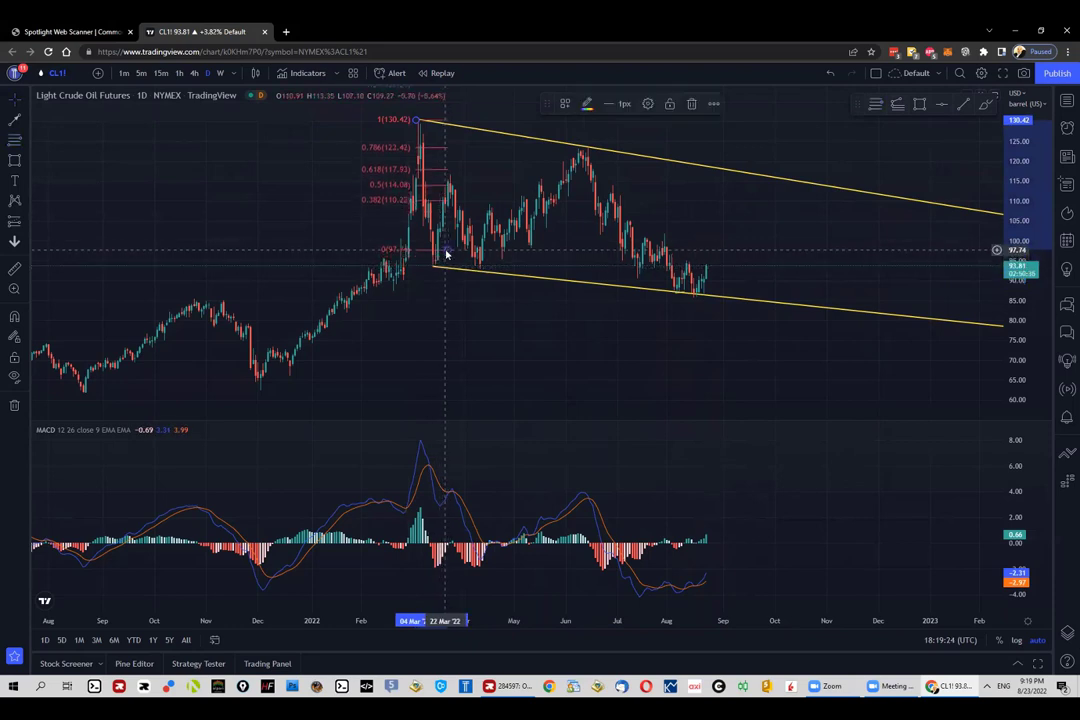
key("Delete")
left_click(897, 104)
left_click(416, 120)
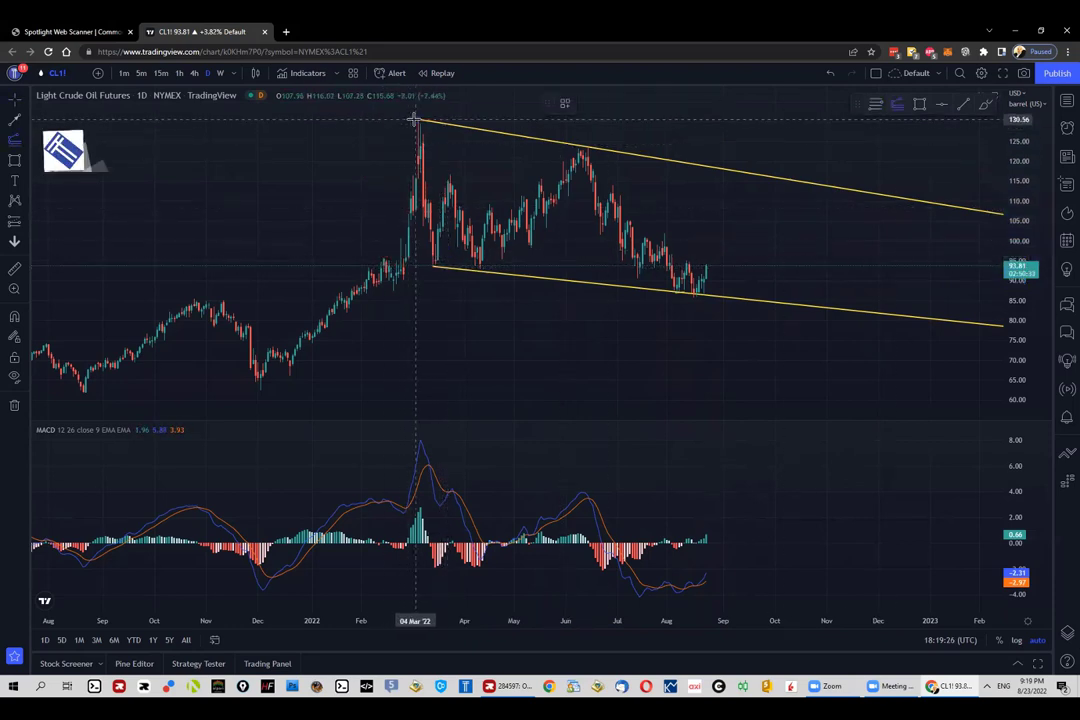
left_click(434, 266)
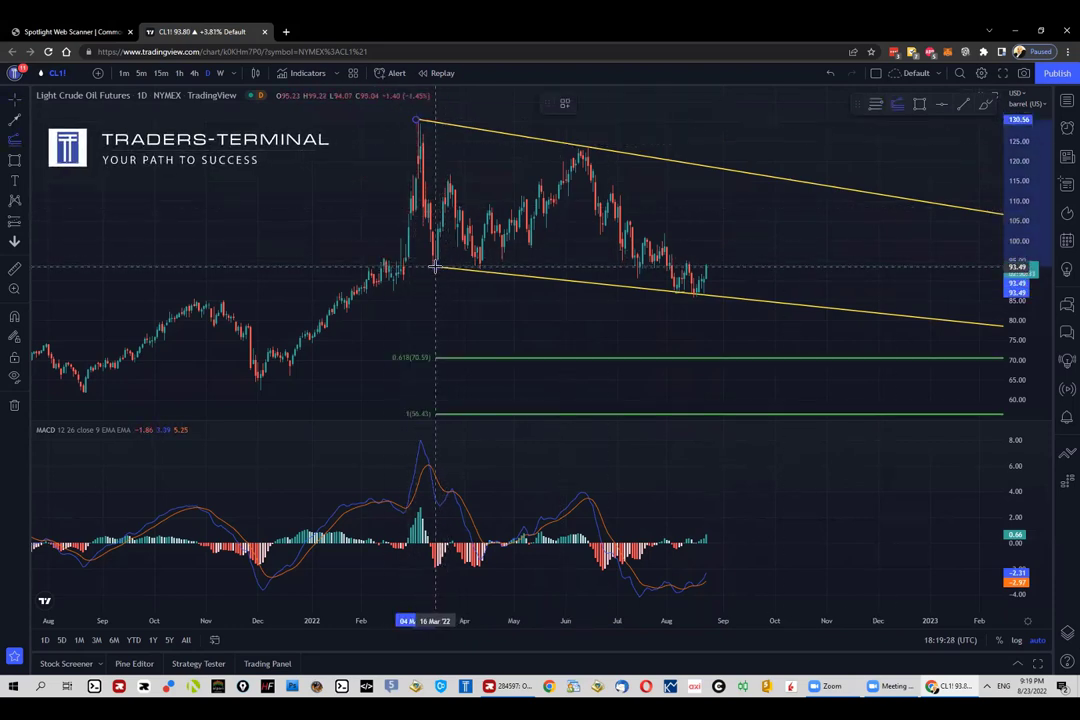
left_click(579, 150)
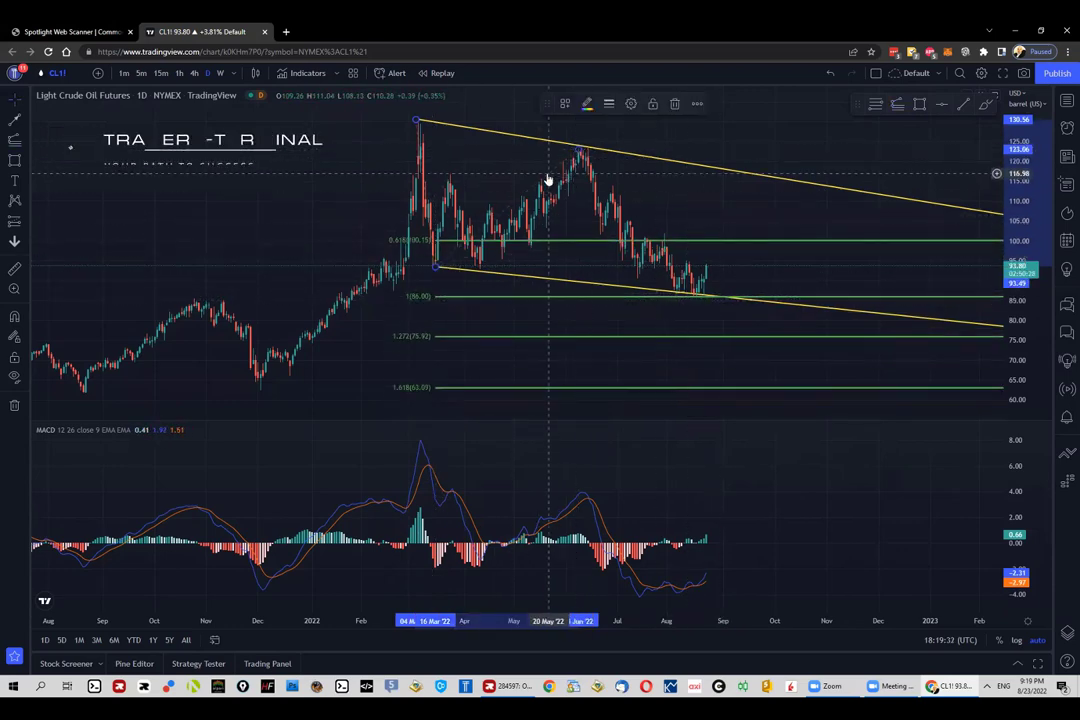
key("Delete")
scroll(327, 222, "down", 1)
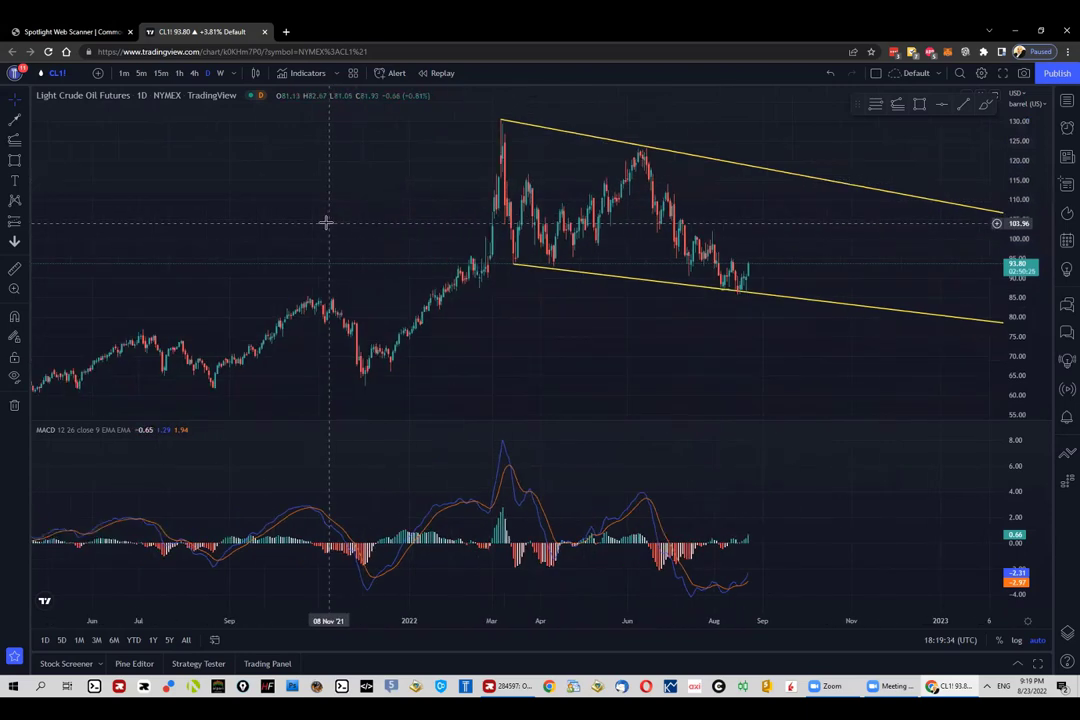
scroll(327, 222, "down", 1)
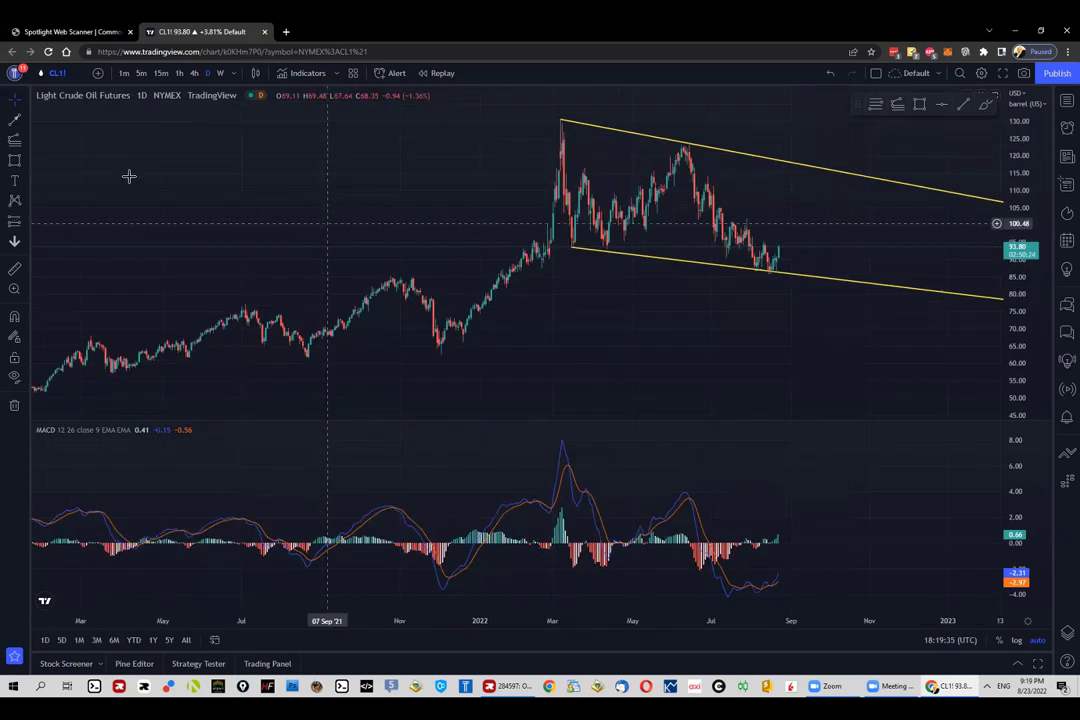
Step: Place a horizontal support line at 85.35 just under the August lows and zoom in
left_click(27, 146)
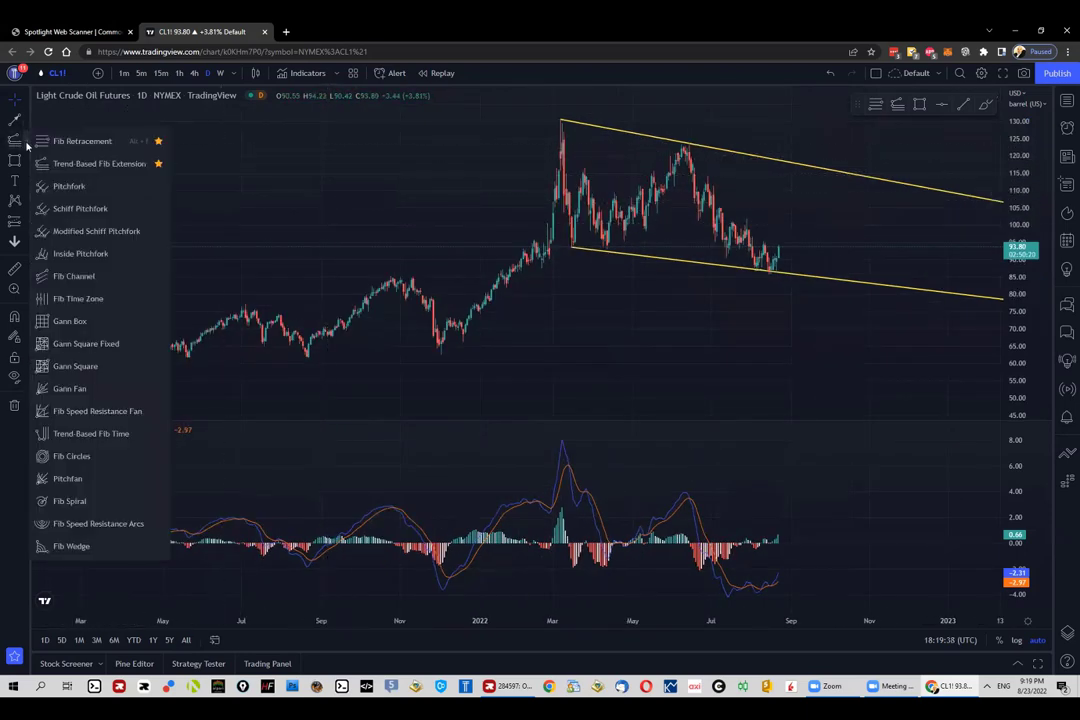
left_click(27, 146)
left_click(942, 105)
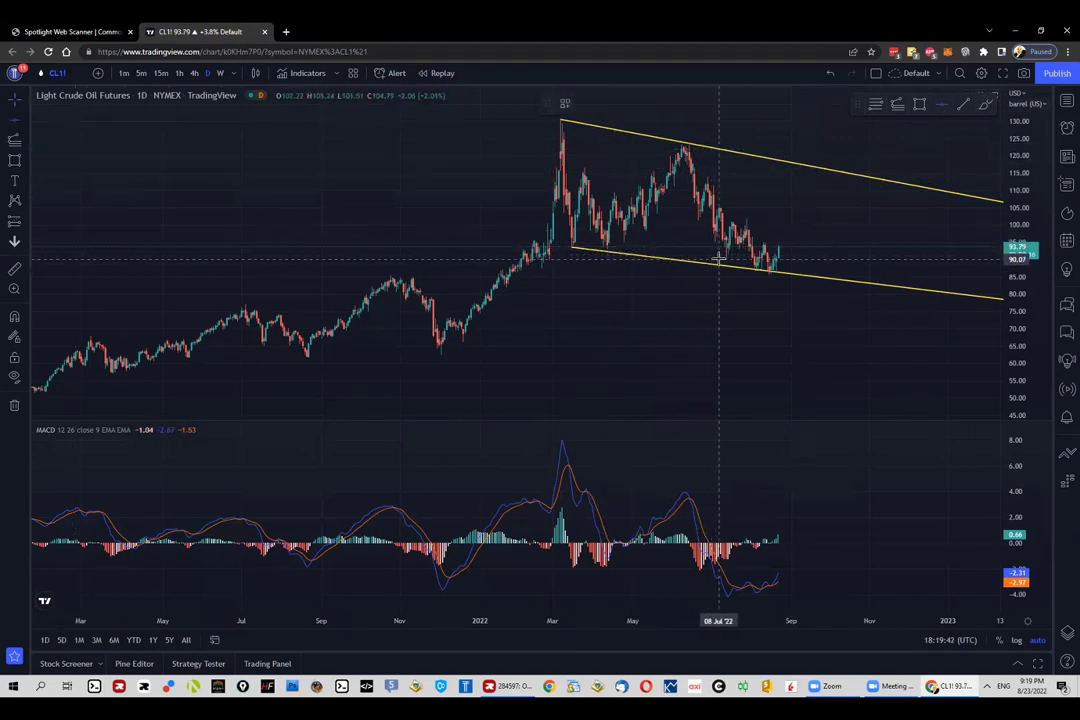
left_click(428, 277)
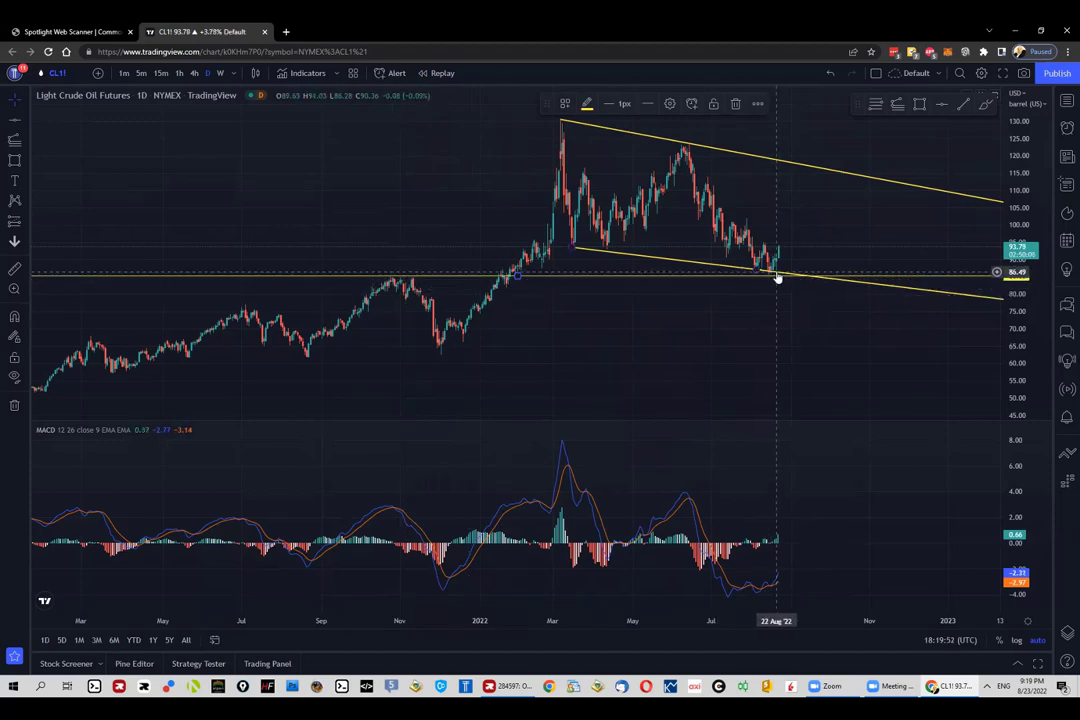
scroll(650, 287, "up", 2)
scroll(650, 287, "up", 2)
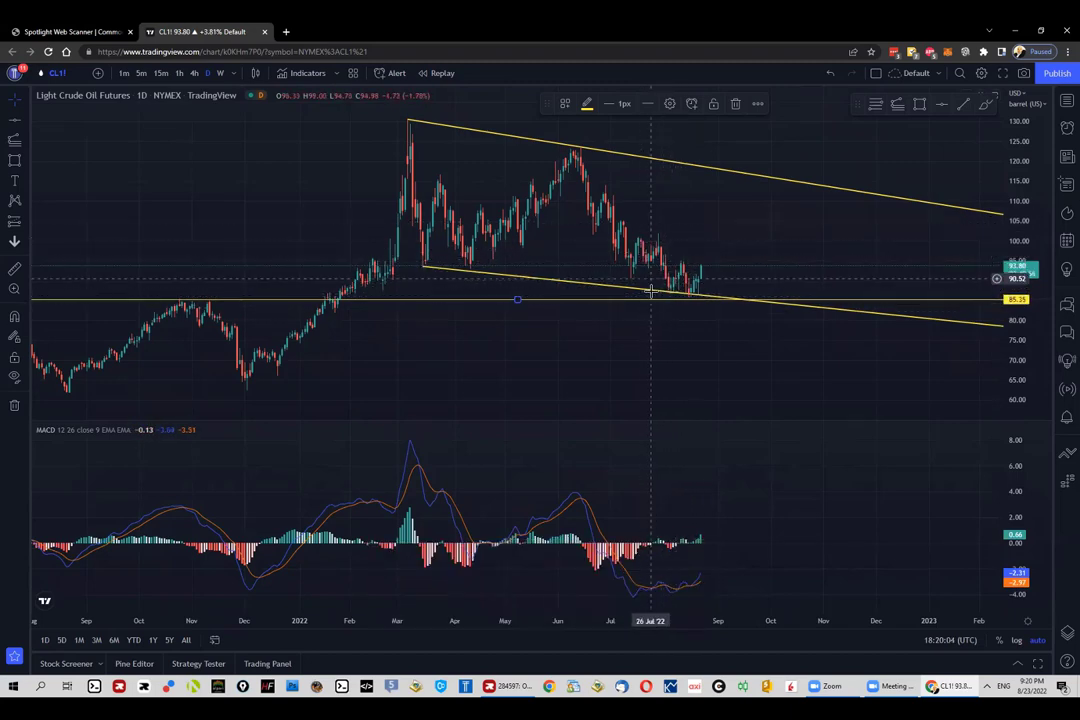
Step: Switch CL1! to 4-hour candles, recheck the scanner's crude oil rating, and zoom out
left_click(194, 73)
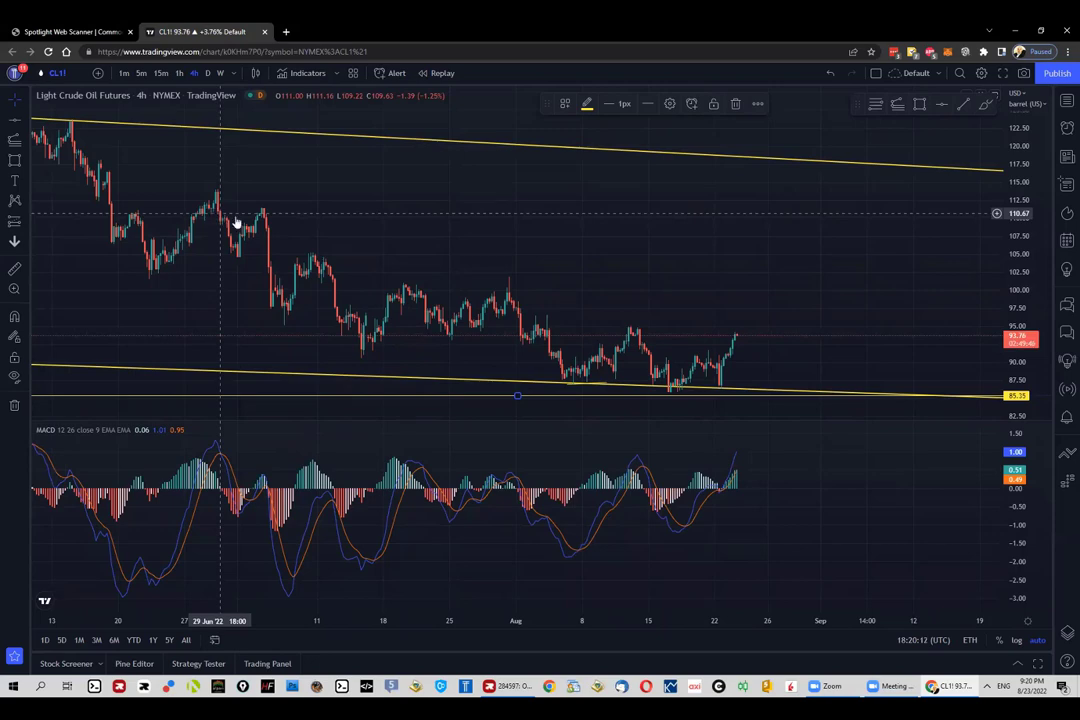
left_click(61, 35)
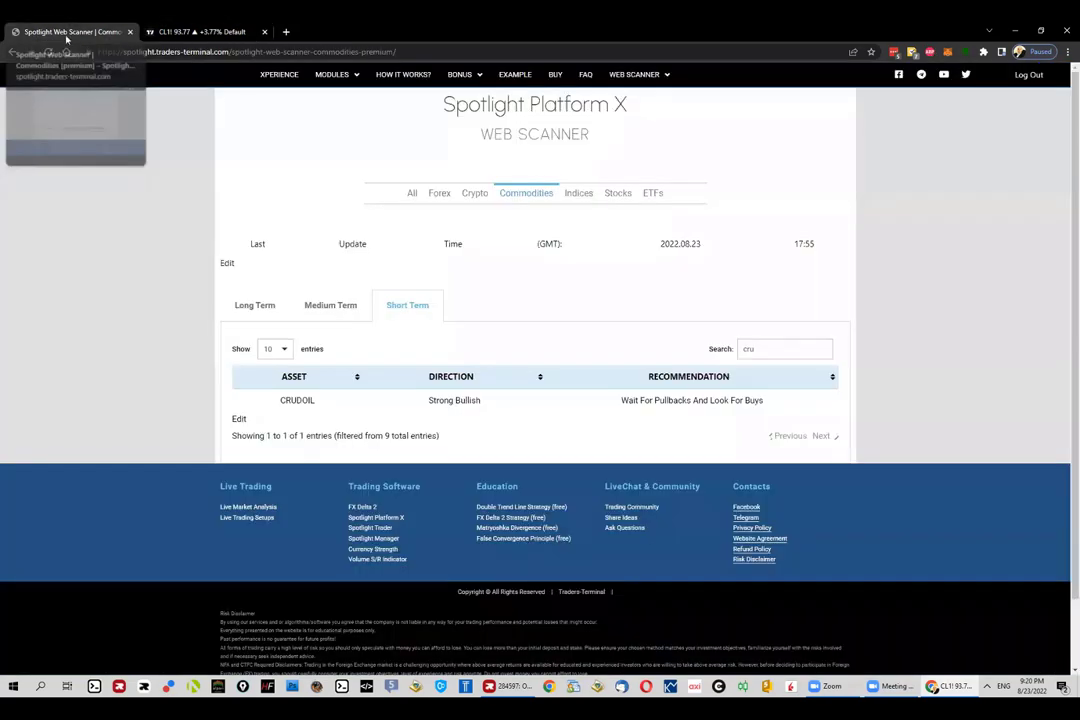
left_click(200, 31)
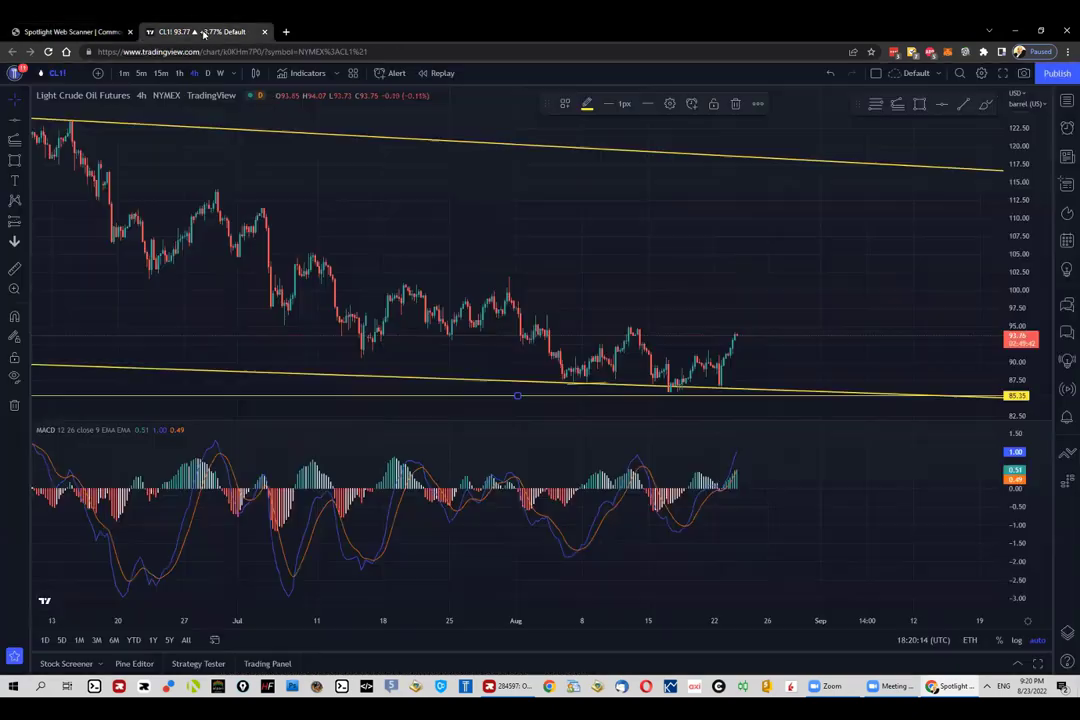
scroll(473, 302, "down", 3)
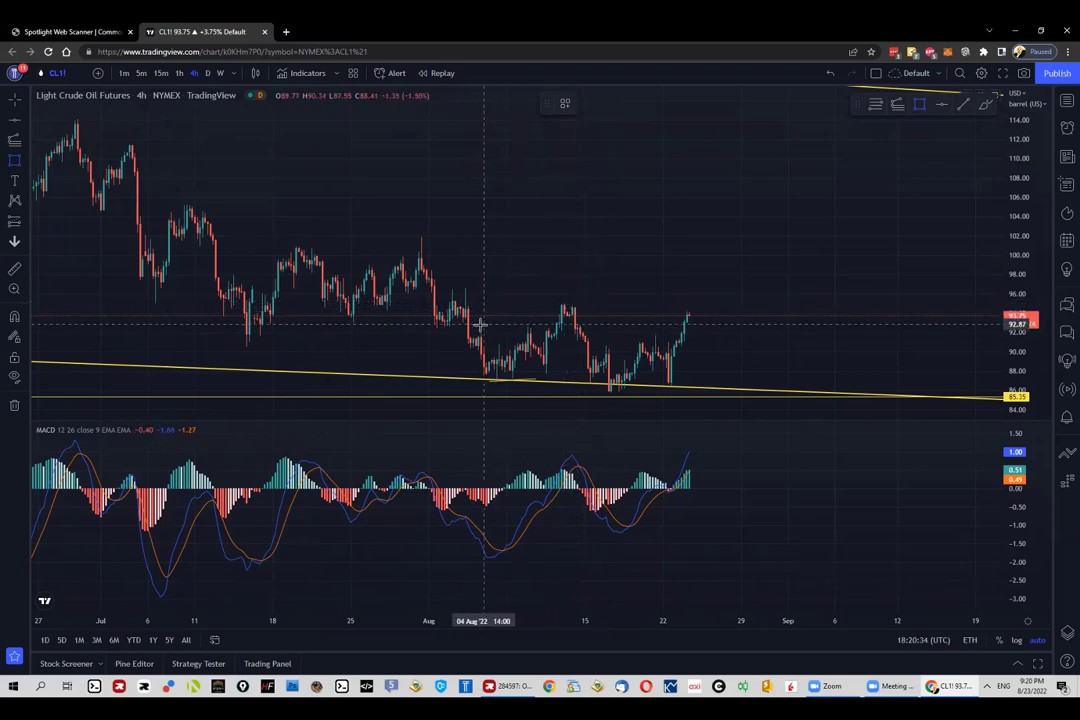
Step: Draw a 92.6–95.9 rectangle zone and add a horizontal resistance line at 95.02
mouse_move(478, 325)
left_mouse_down()
mouse_move(430, 310)
mouse_move(216, 297)
left_mouse_up()
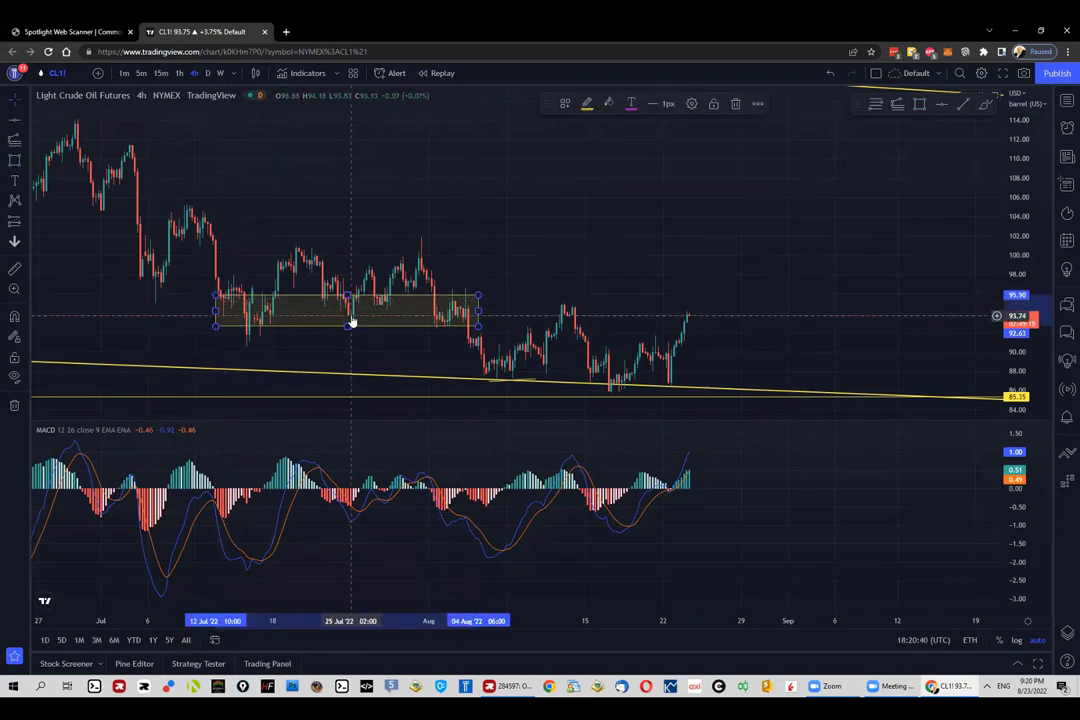
left_click(170, 200)
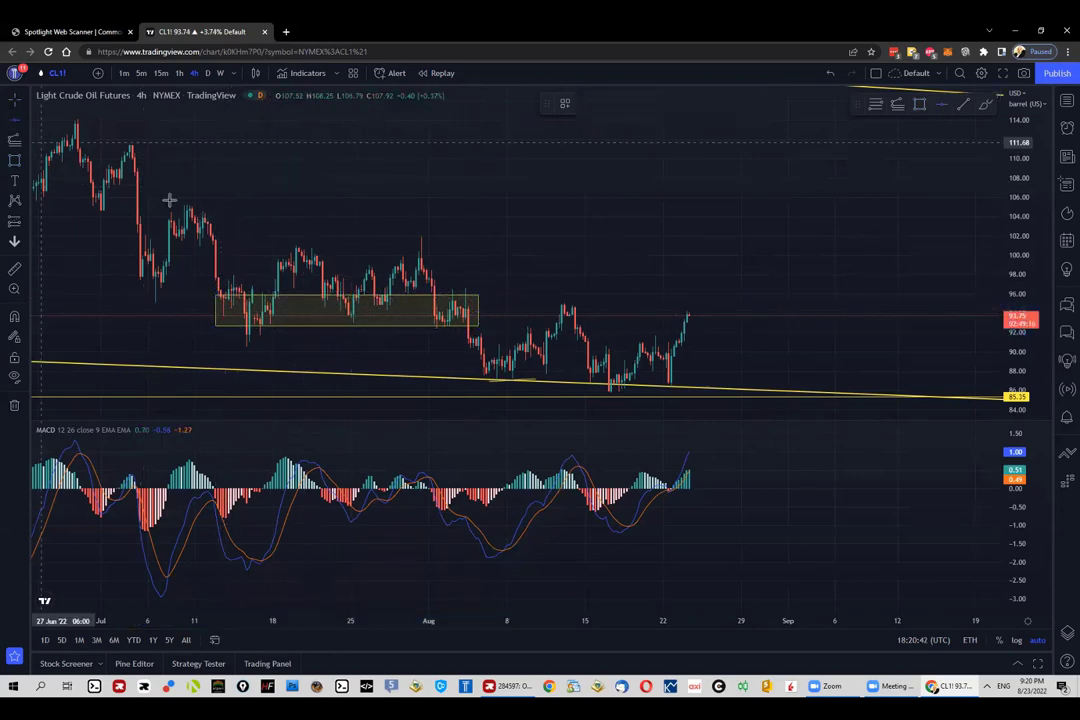
left_click(626, 302)
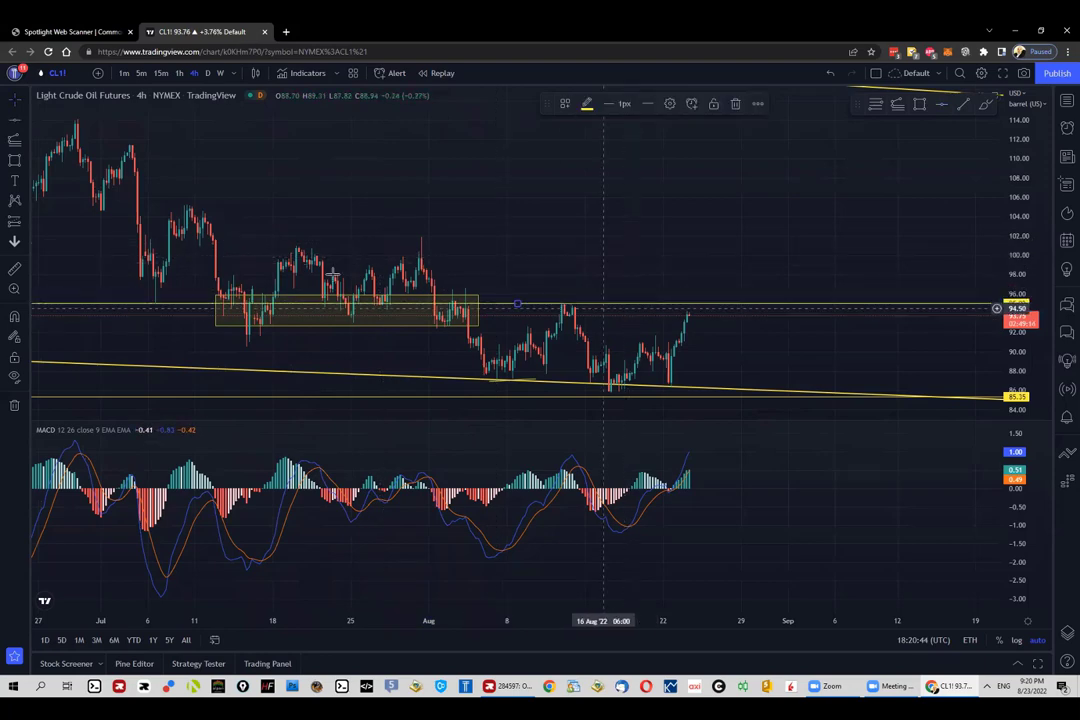
Step: Draw a rising trend line across the August MACD lows, deleting then restoring it
left_click(963, 104)
left_click(493, 569)
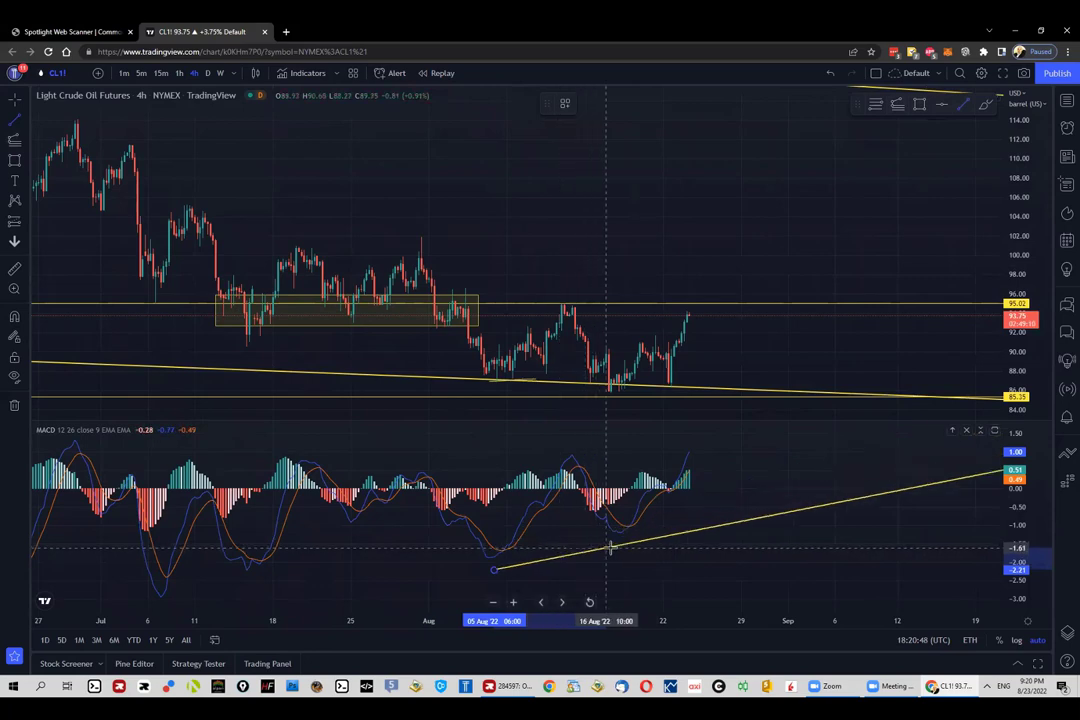
left_click(617, 544)
key("Delete")
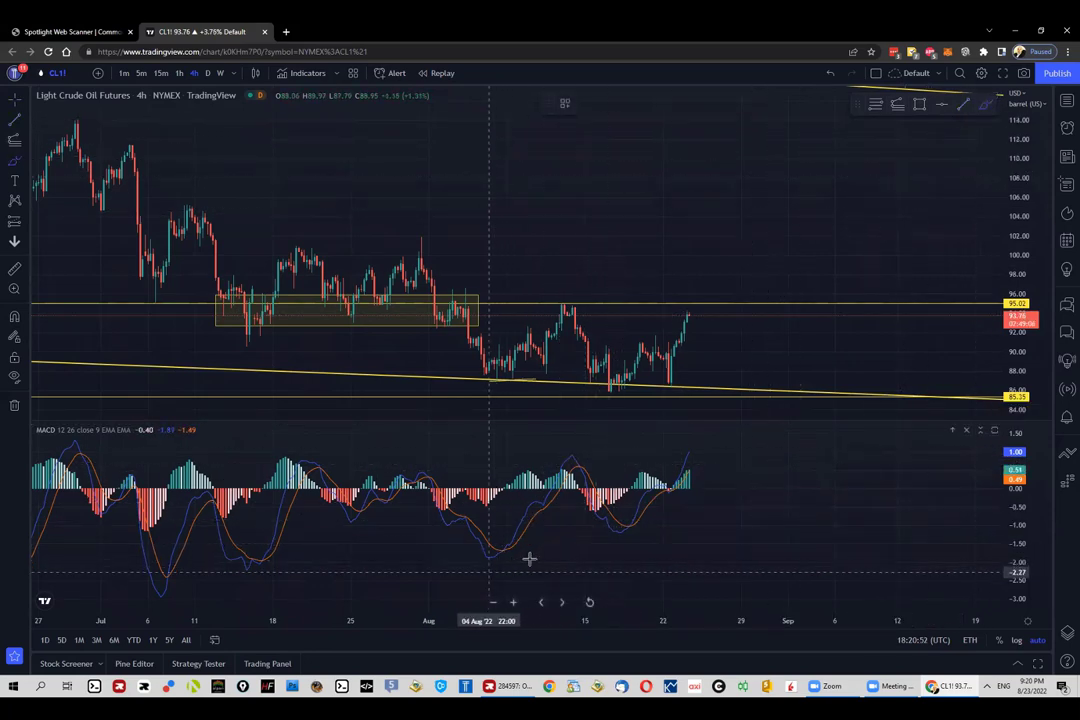
key("ctrl+z")
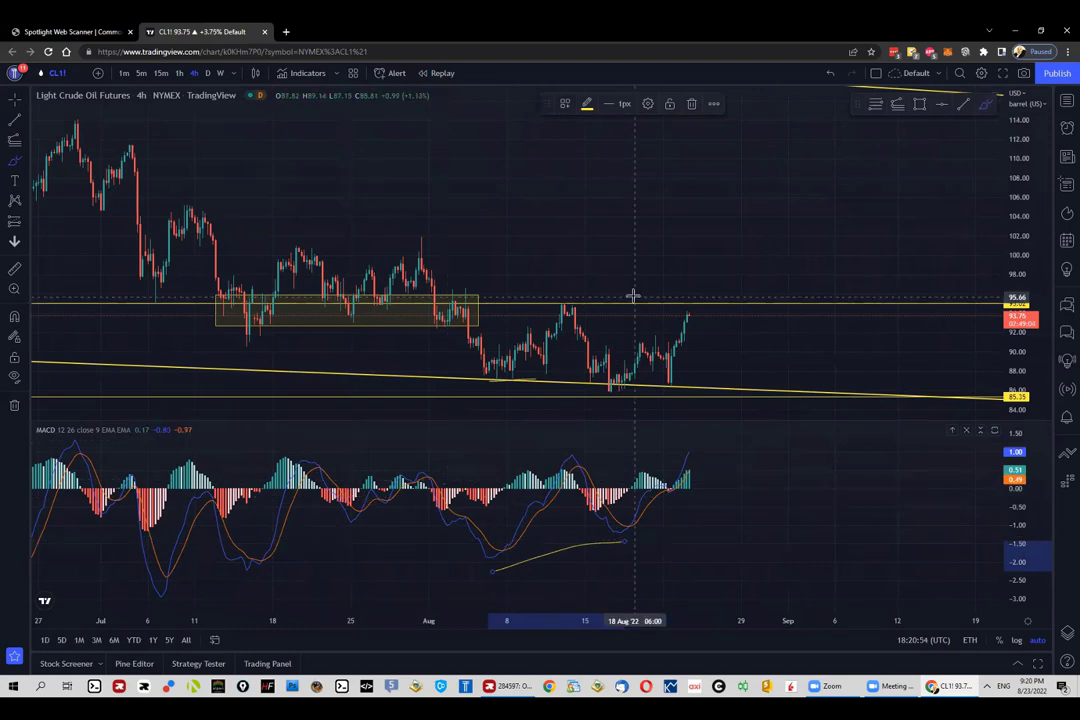
Step: Brush projected paths rising to about 97, dipping near 91, rallying toward 105, plus a MACD up-arrow
left_click(566, 298)
mouse_move(649, 282)
left_mouse_down()
mouse_move(689, 275)
mouse_move(683, 292)
mouse_move(711, 283)
left_mouse_up()
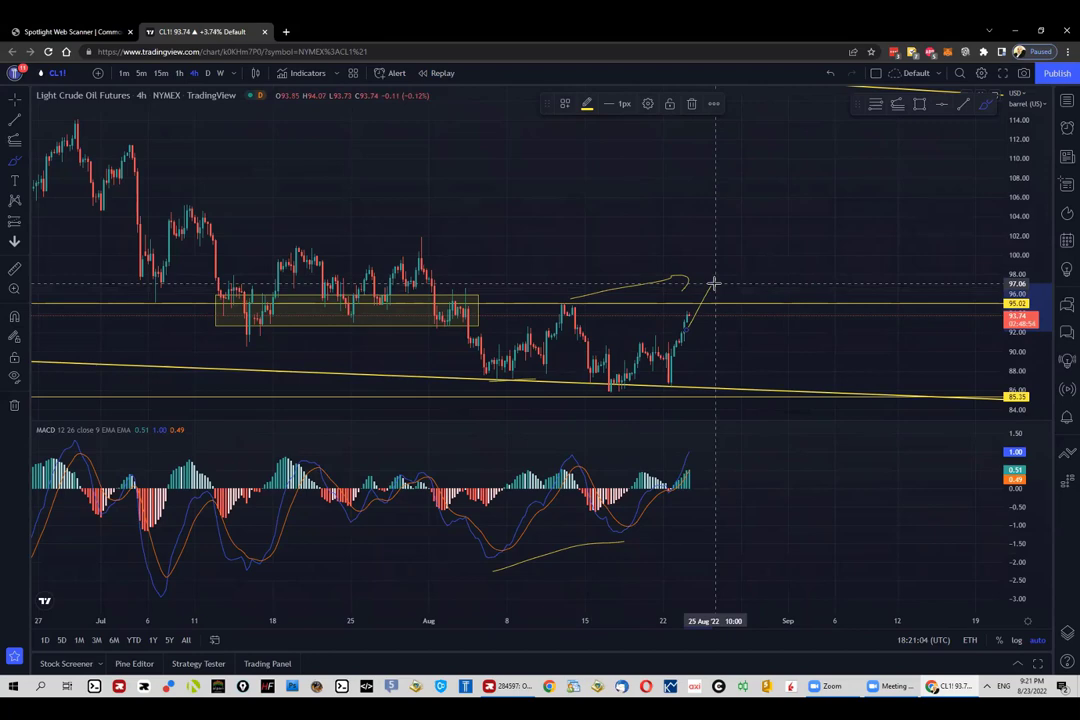
left_click_drag(610, 479, 619, 421)
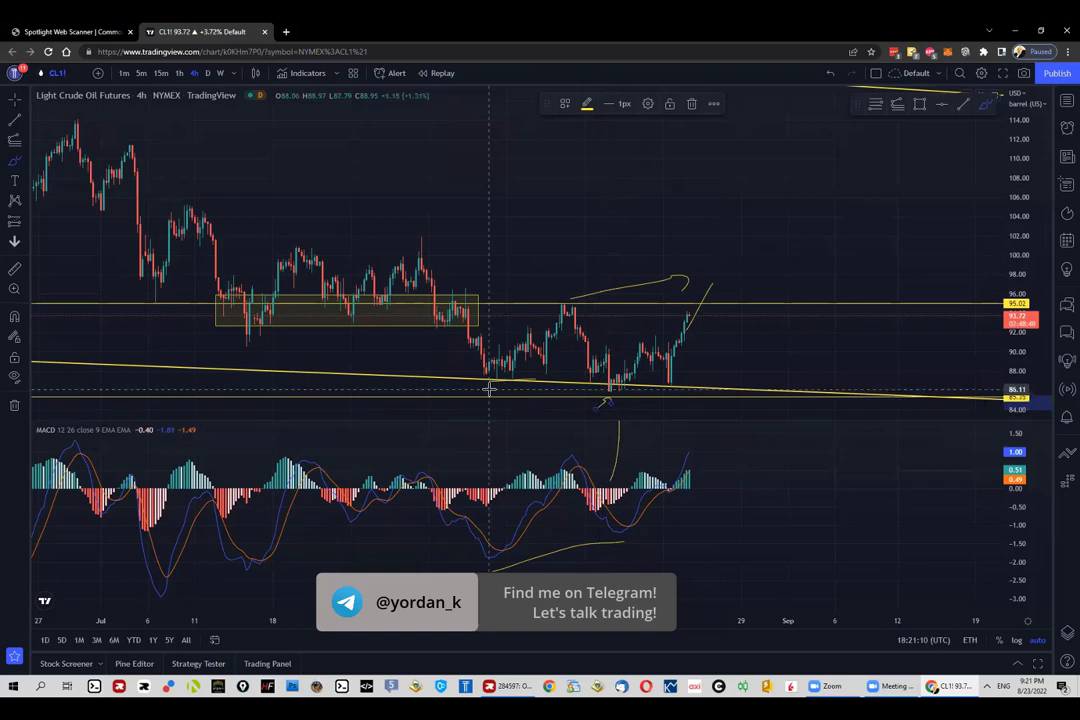
mouse_move(714, 288)
left_mouse_down()
mouse_move(733, 313)
mouse_move(781, 241)
mouse_move(783, 193)
mouse_move(799, 218)
left_mouse_up()
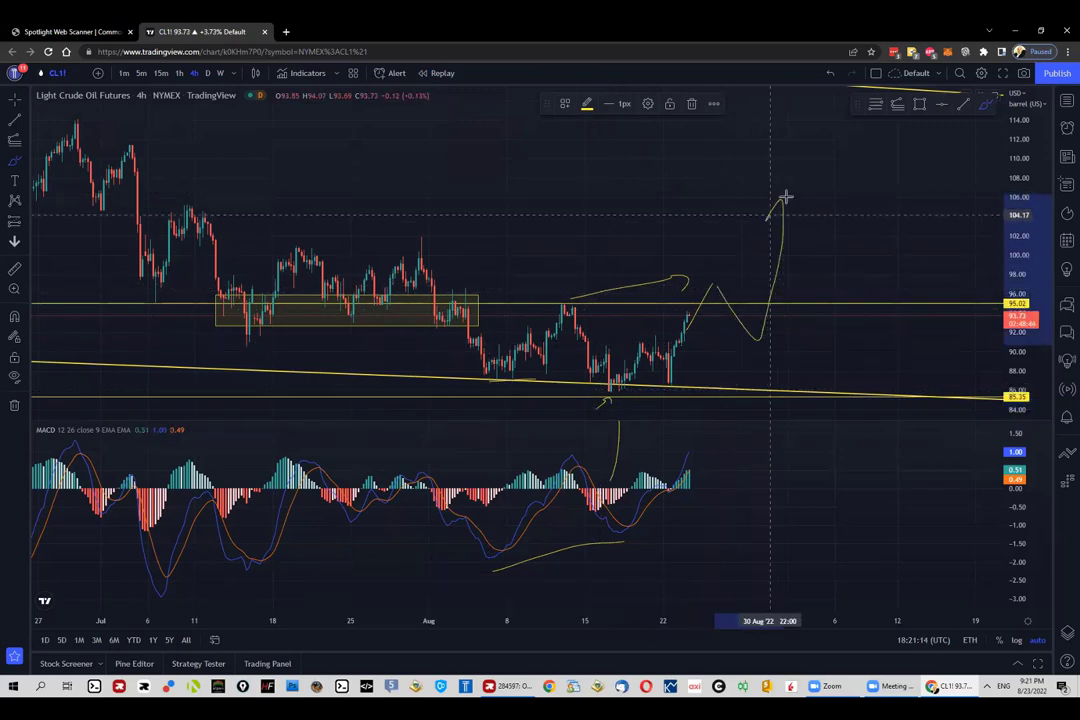
scroll(802, 224, "down", 3)
scroll(802, 224, "down", 2)
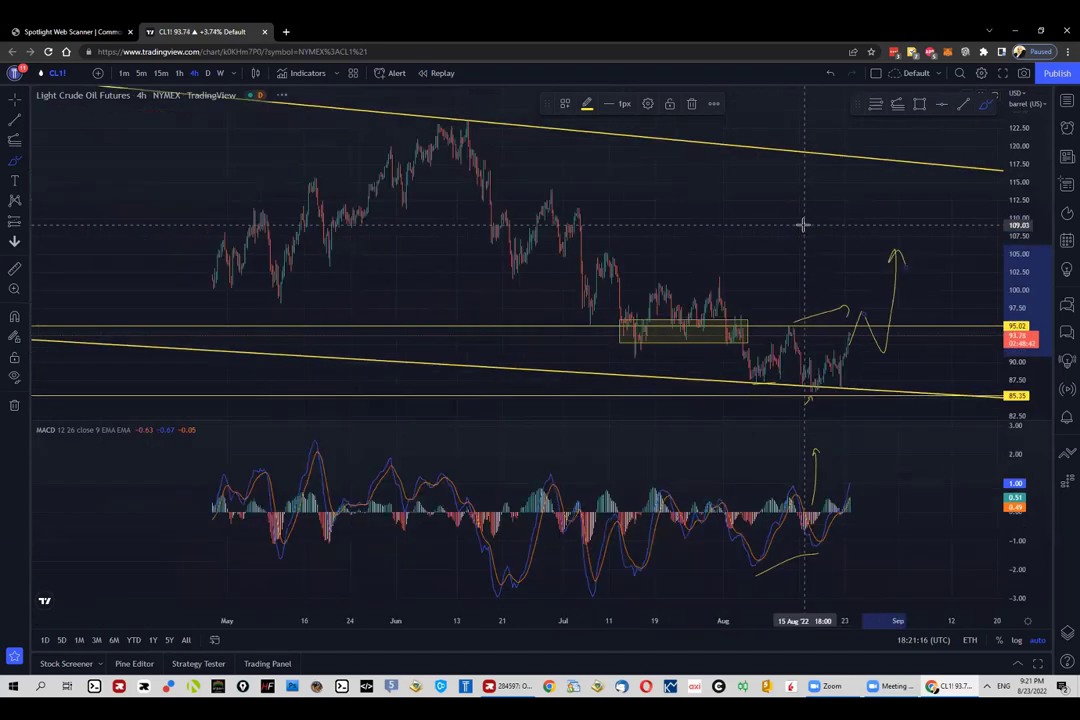
Step: Draw a 110.69–115.32 zone from early March, extended right to the channel's upper line
scroll(802, 224, "down", 3)
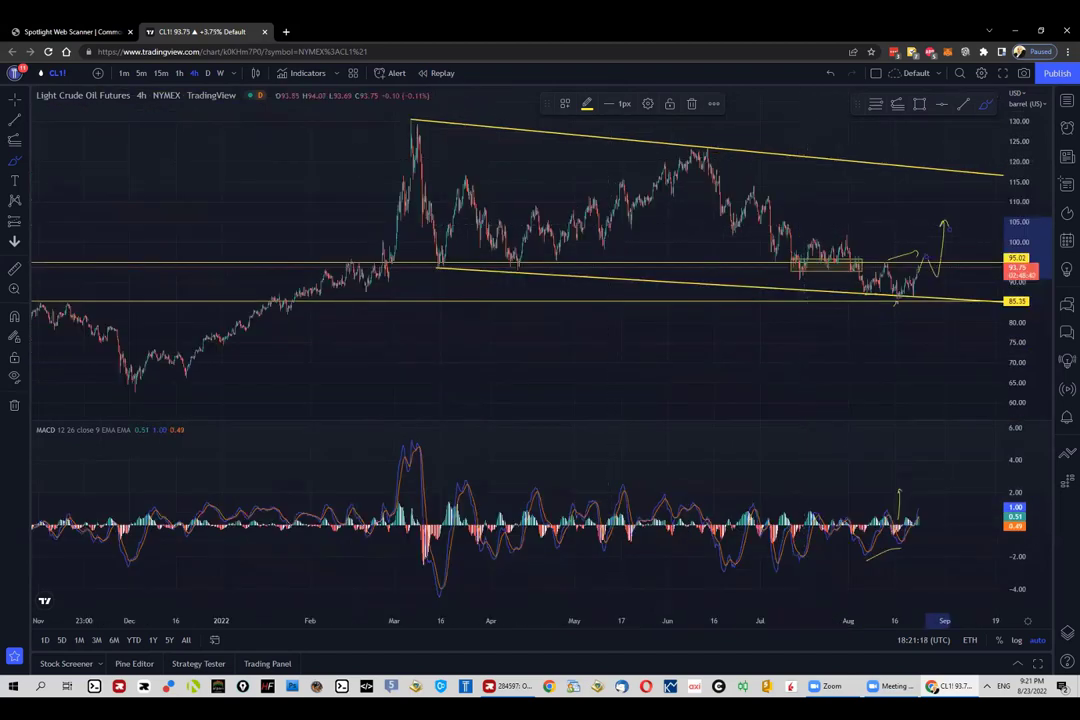
left_click_drag(364, 195, 243, 195)
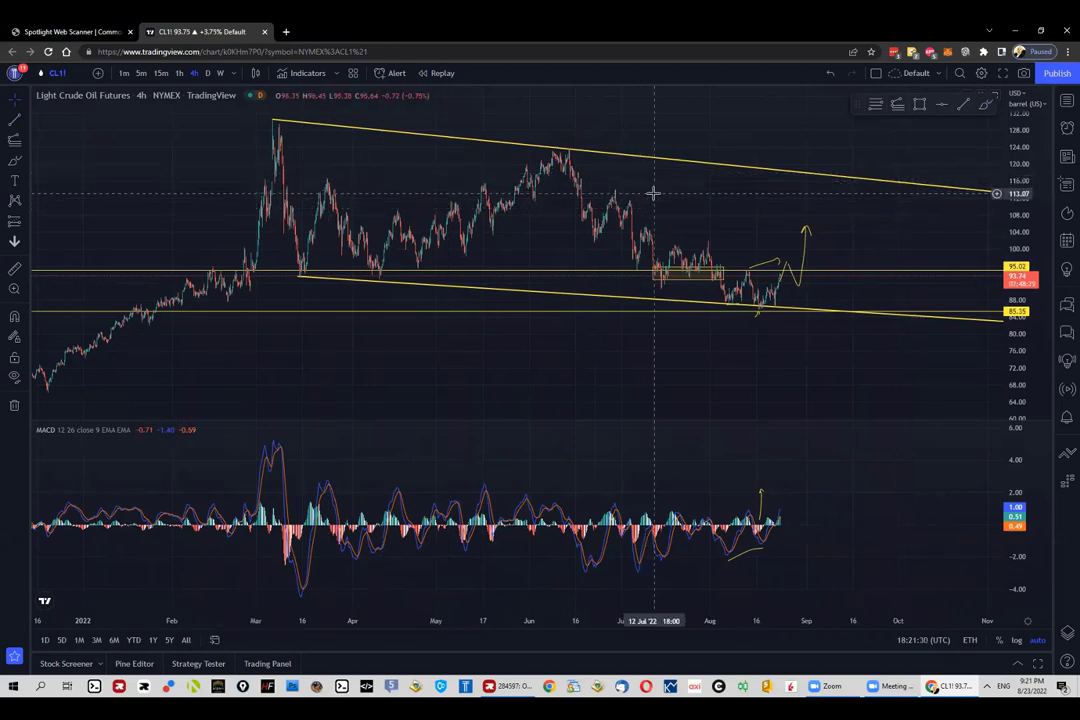
left_click(919, 104)
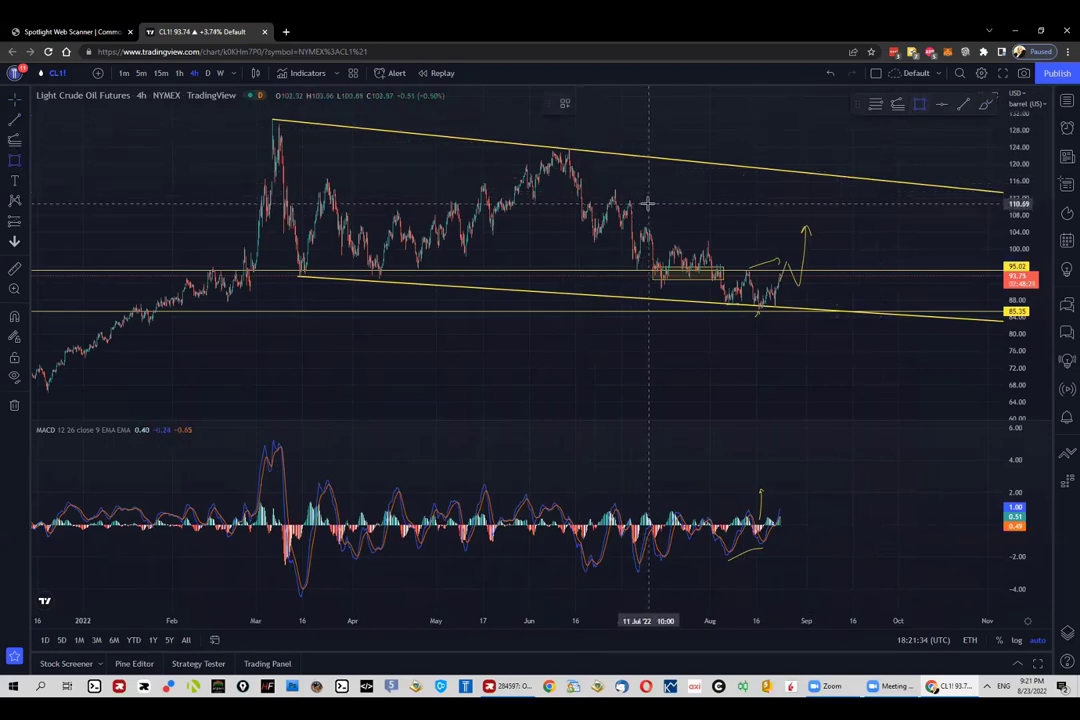
left_click_drag(648, 203, 262, 185)
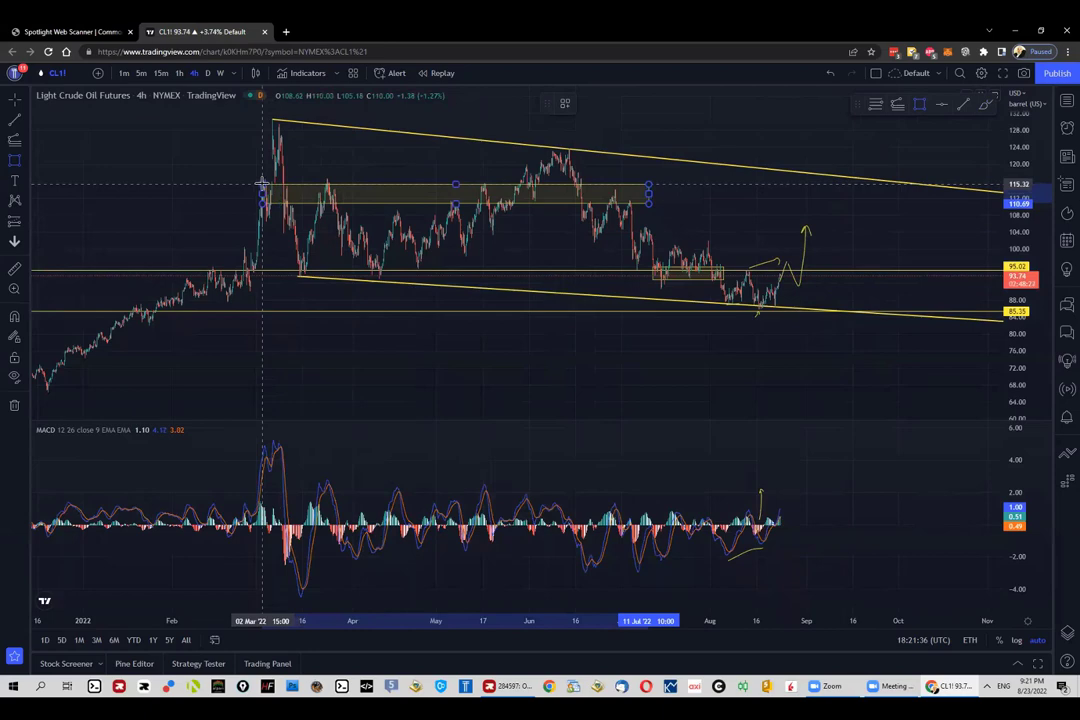
left_click_drag(648, 194, 985, 208)
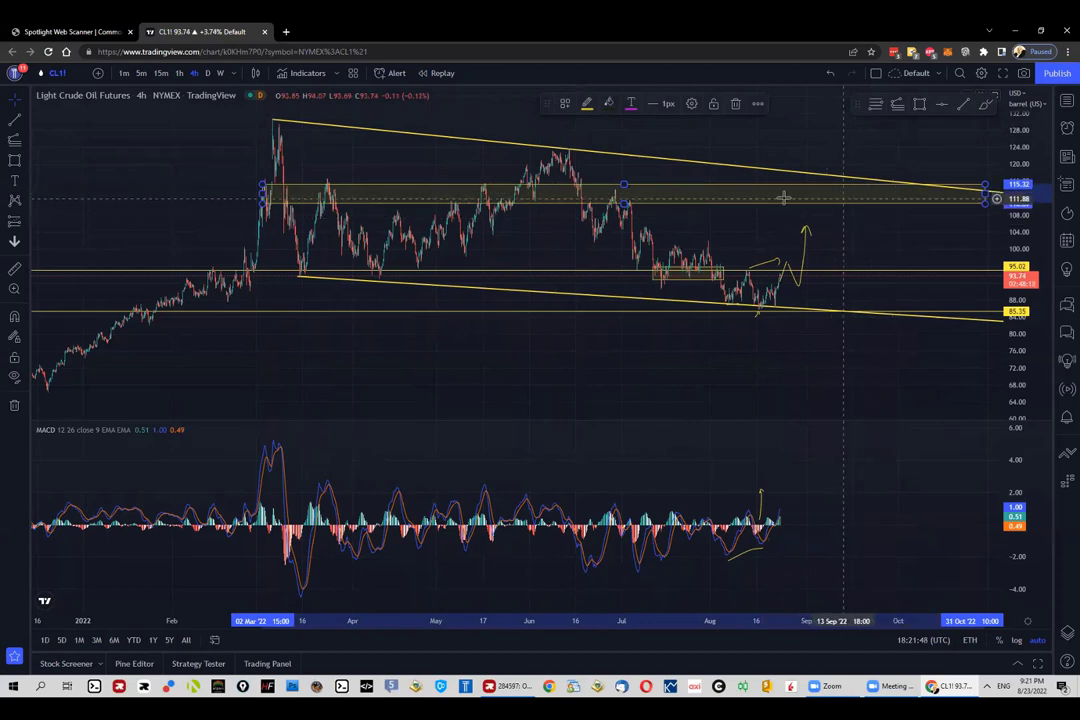
left_click(15, 161)
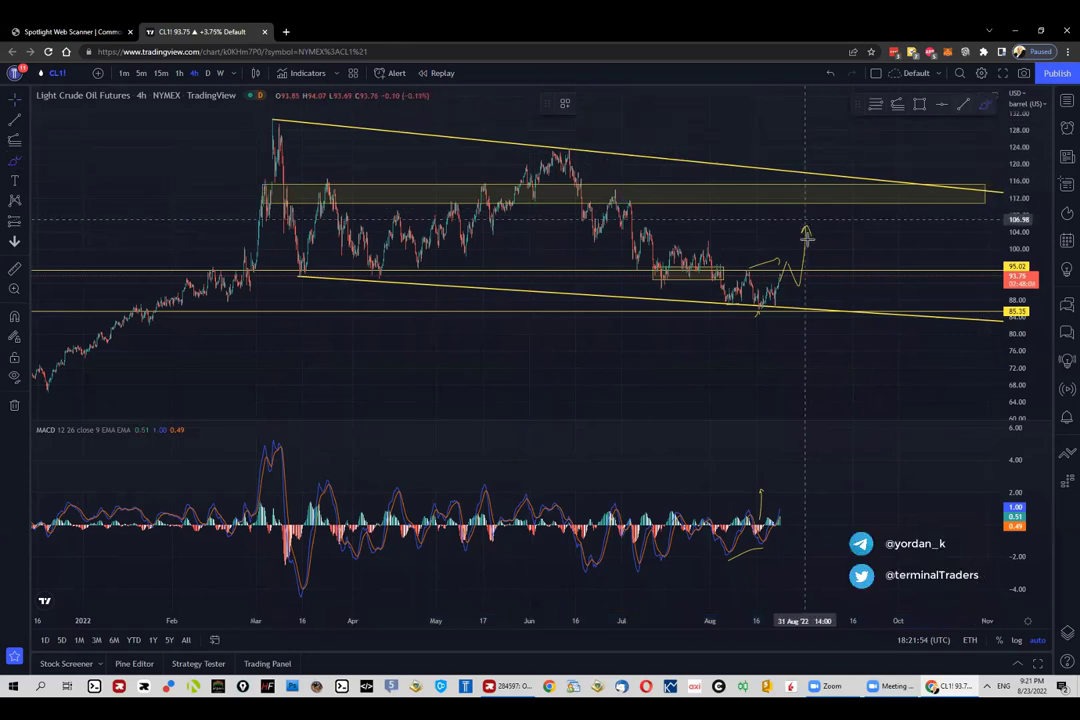
Step: Brush a projected wave rising twice into the upper zone, then falling toward 88 with an arrowhead
mouse_move(808, 255)
left_mouse_down()
mouse_move(834, 188)
mouse_move(883, 192)
left_mouse_up()
left_click_drag(940, 292, 957, 299)
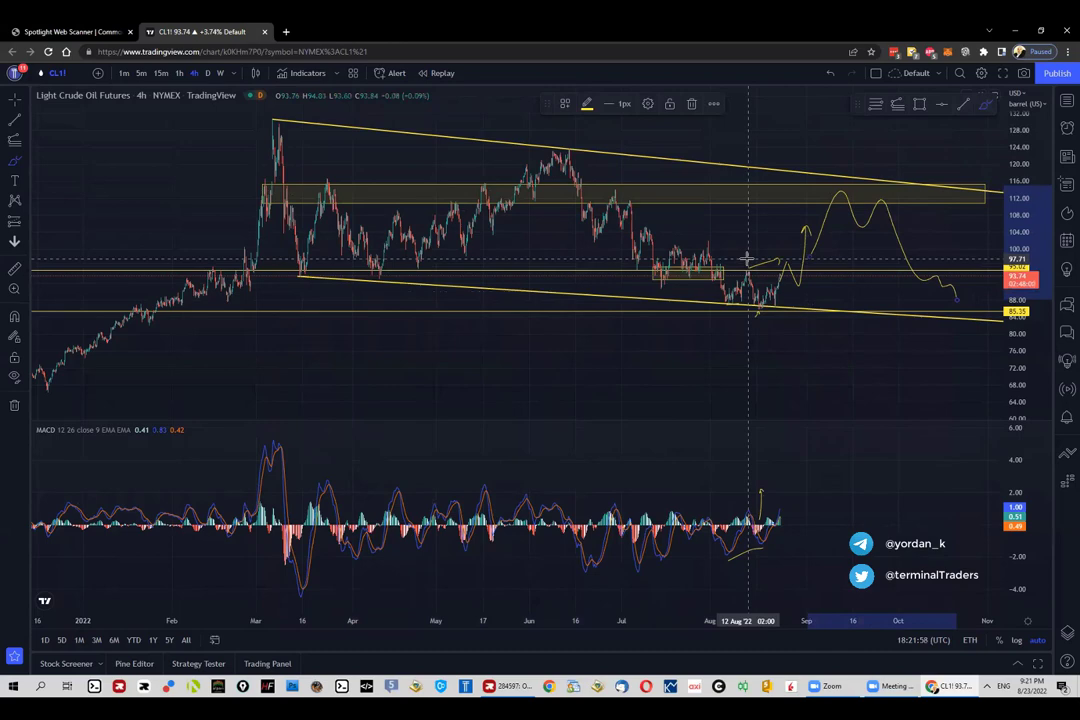
left_click_drag(780, 287, 788, 275)
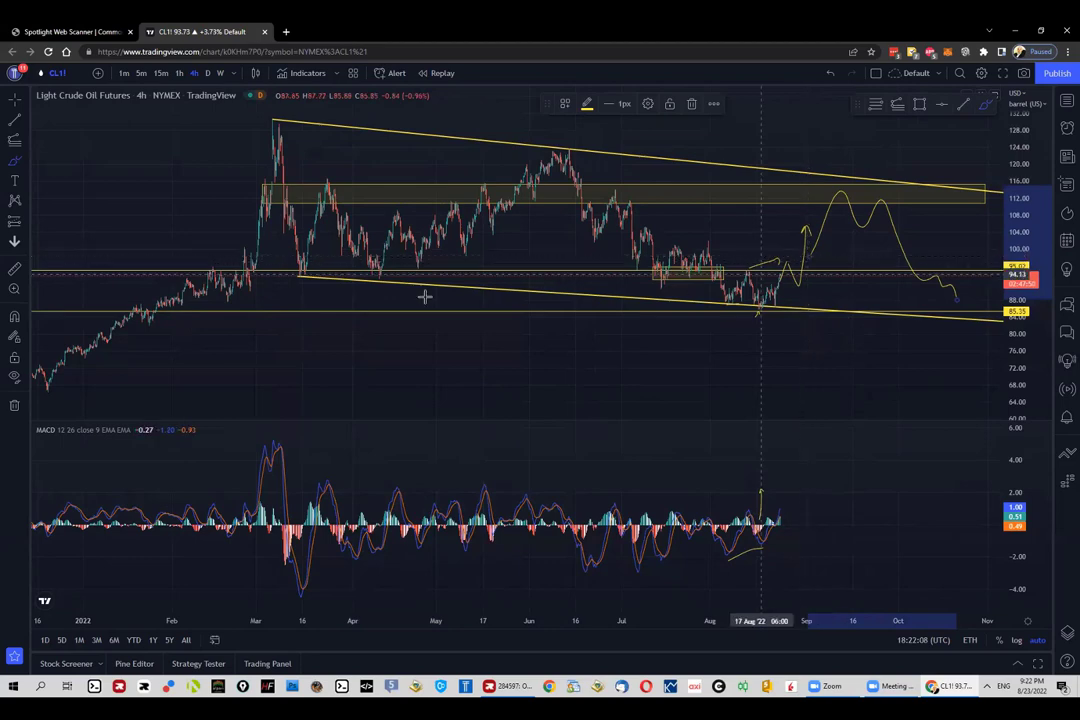
Step: Sketch the steep rally into March and circle the projected peak at the channel top
mouse_move(103, 393)
left_mouse_down()
mouse_move(217, 110)
mouse_move(224, 146)
left_mouse_up()
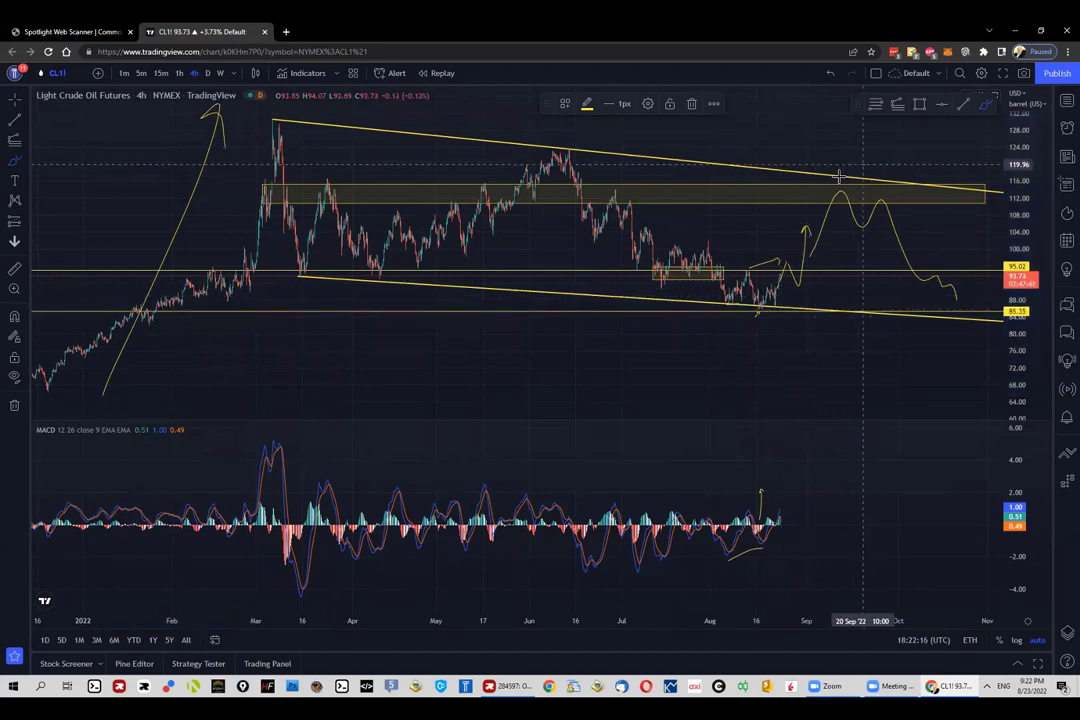
mouse_move(858, 162)
left_mouse_down()
mouse_move(870, 170)
mouse_move(860, 161)
left_mouse_up()
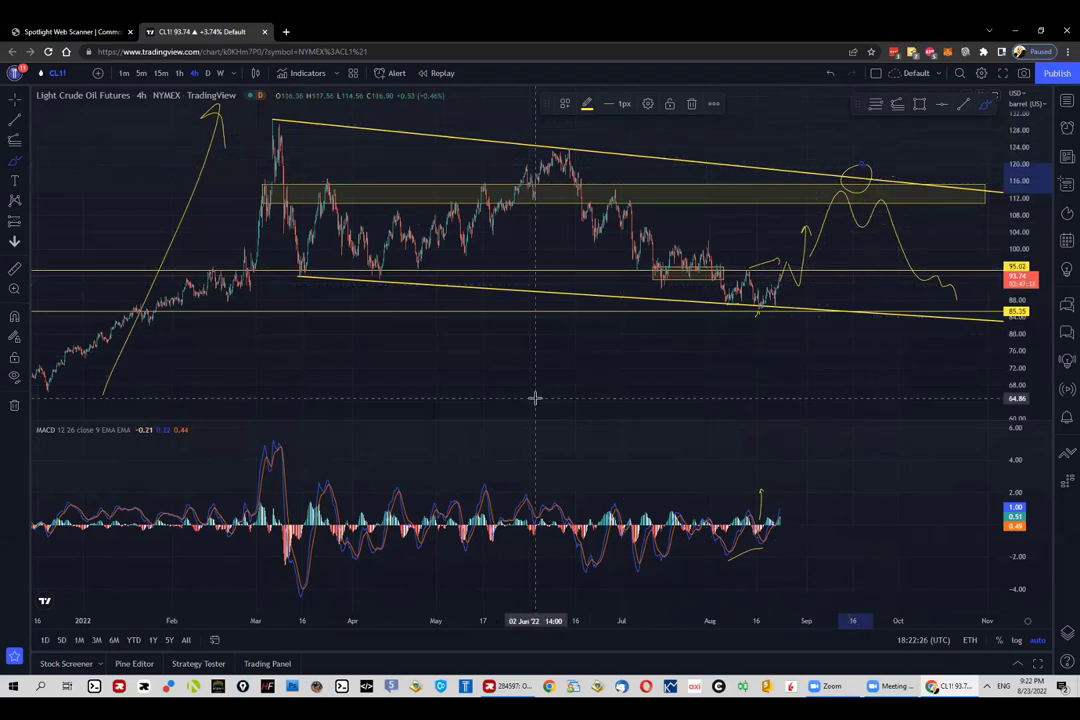
scroll(535, 397, "down", 3)
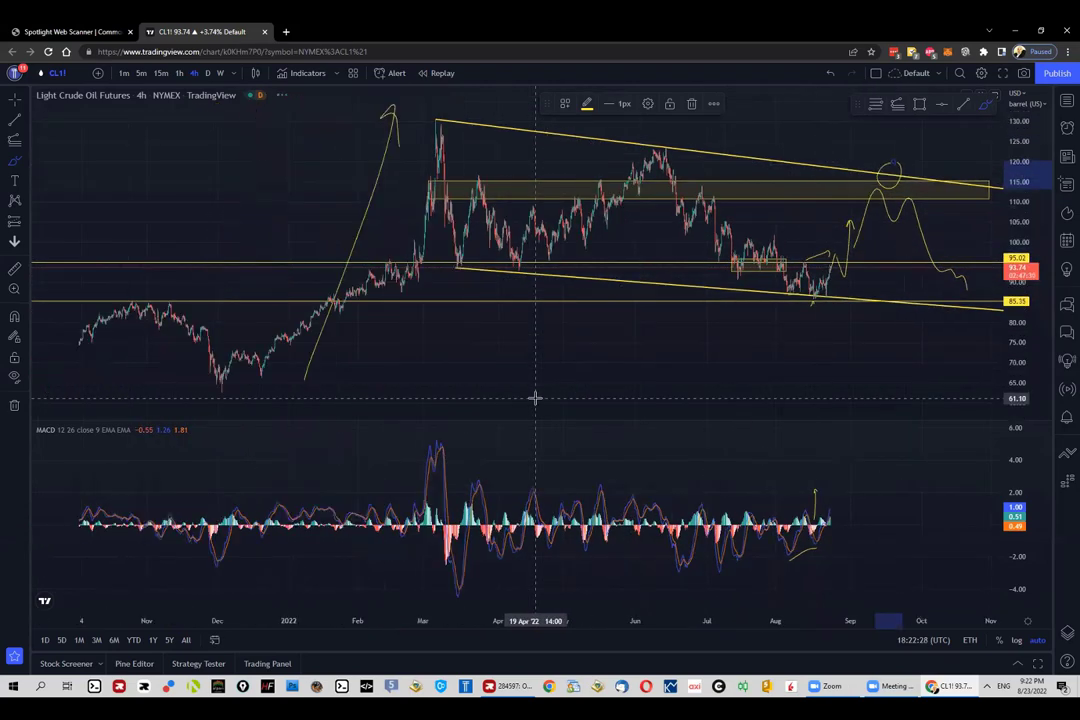
scroll(535, 397, "down", 2)
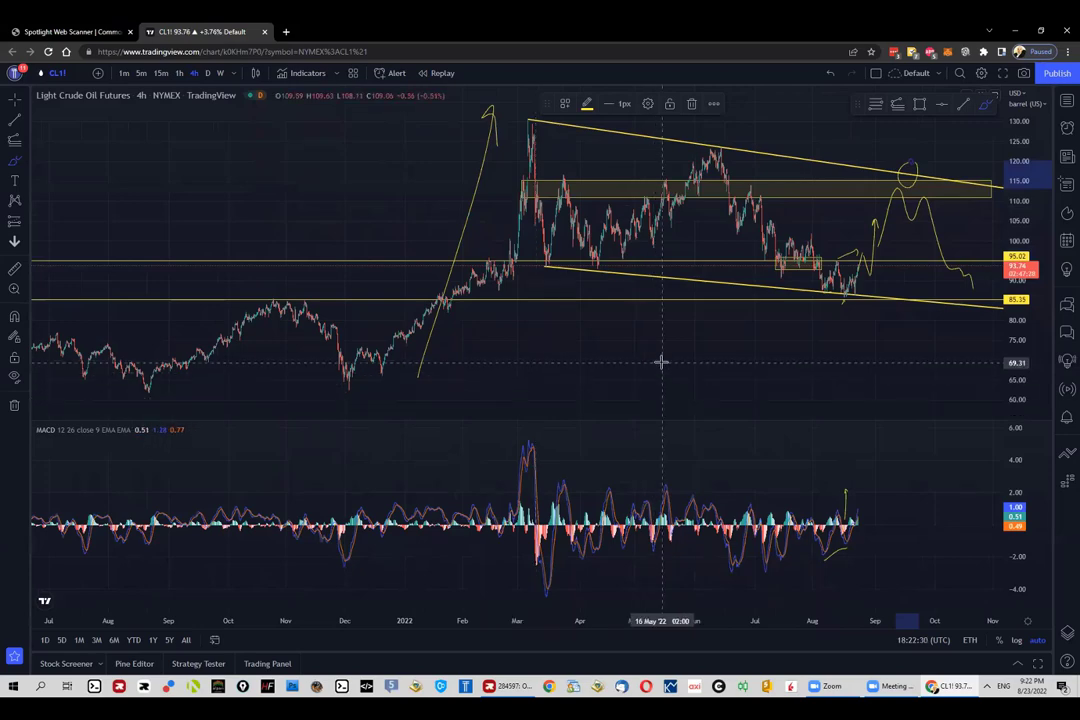